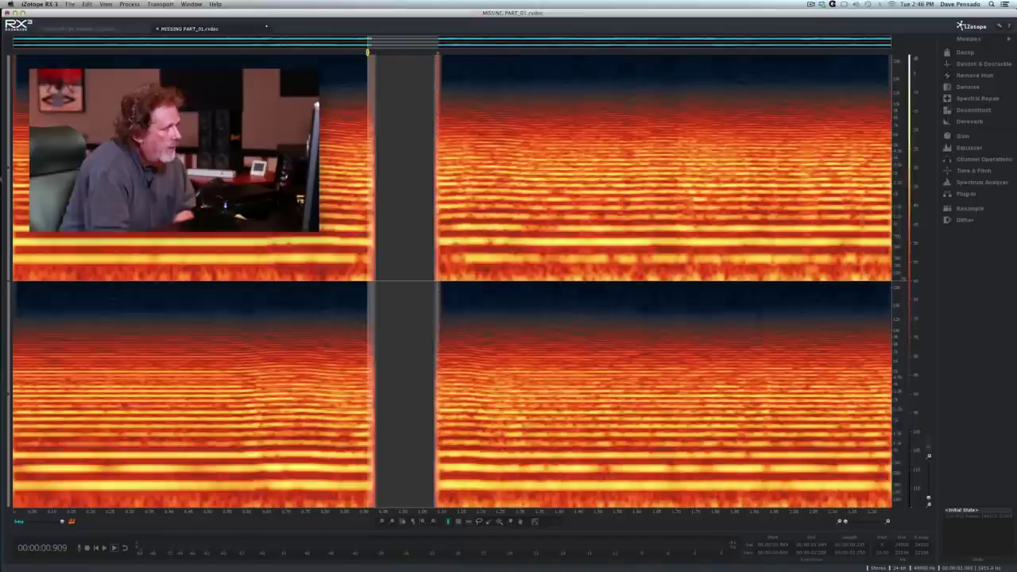
Extend the selection slightly past the end of the silent gap and fill it using Spectral Repair in Pattern mode.
{"action": "left_click_drag", "start_coordinate": [436, 211], "coordinate": [439, 211]}
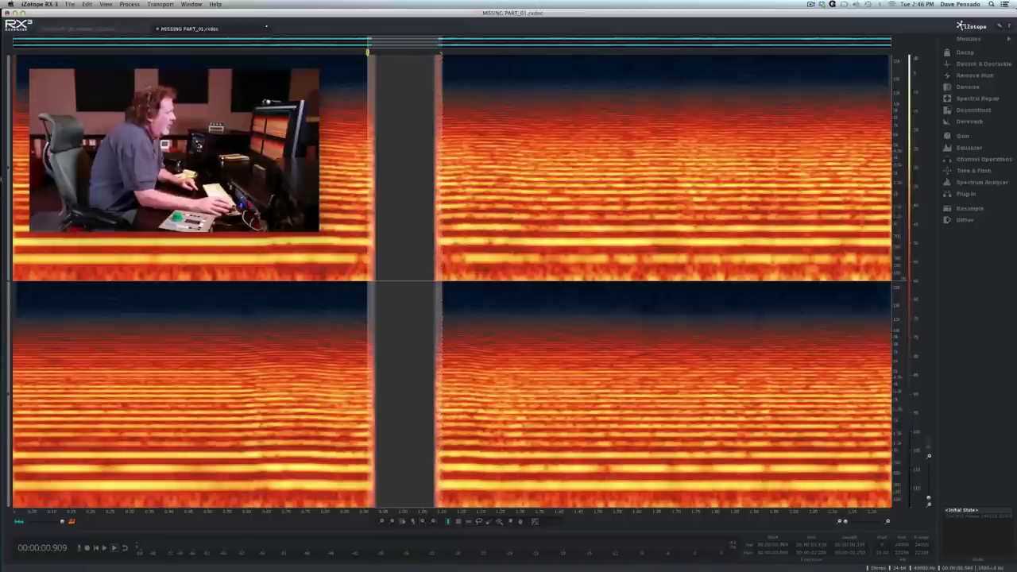
{"action": "left_click", "coordinate": [980, 98]}
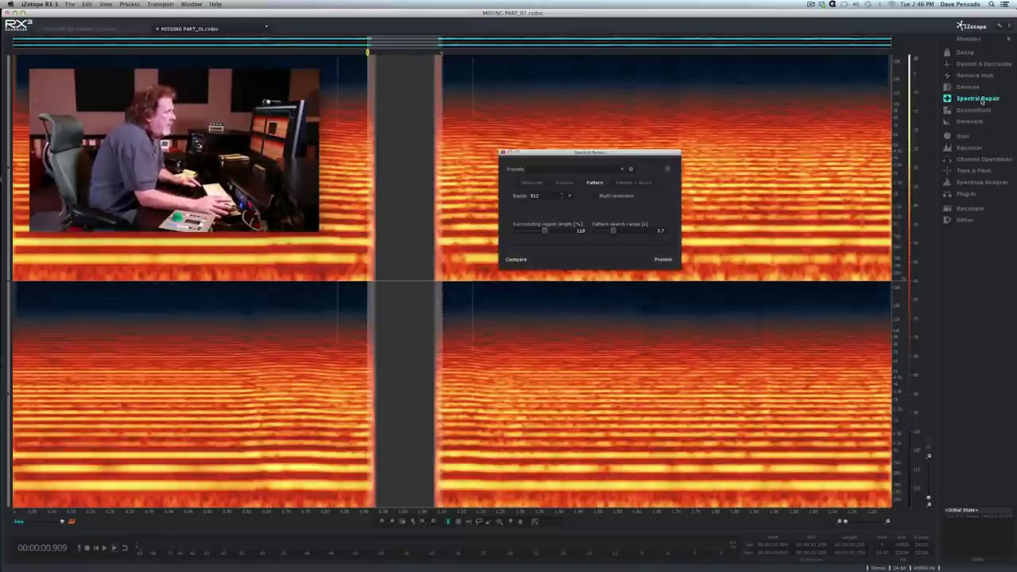
{"action": "left_click", "coordinate": [566, 184]}
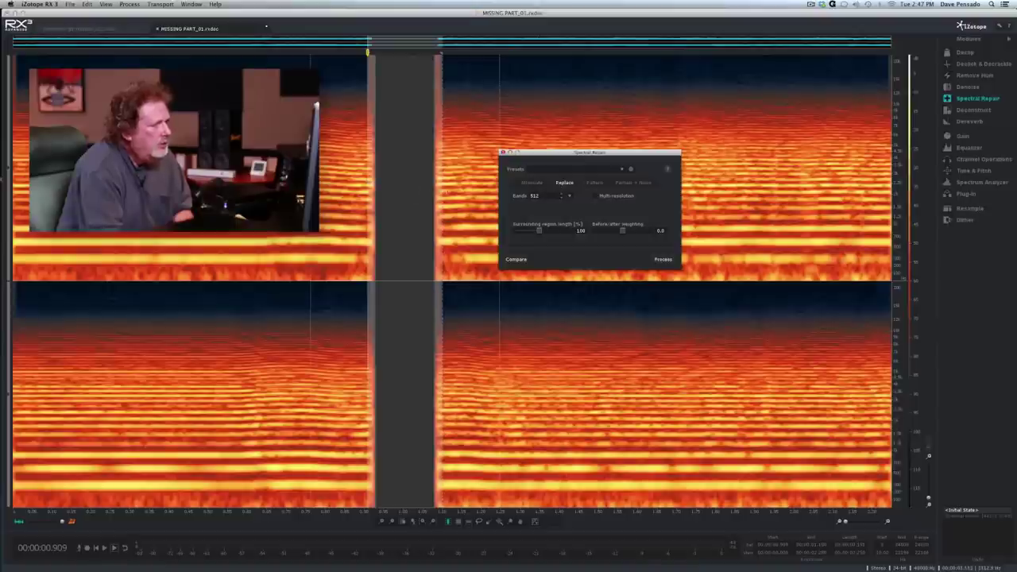
{"action": "left_click", "coordinate": [594, 184]}
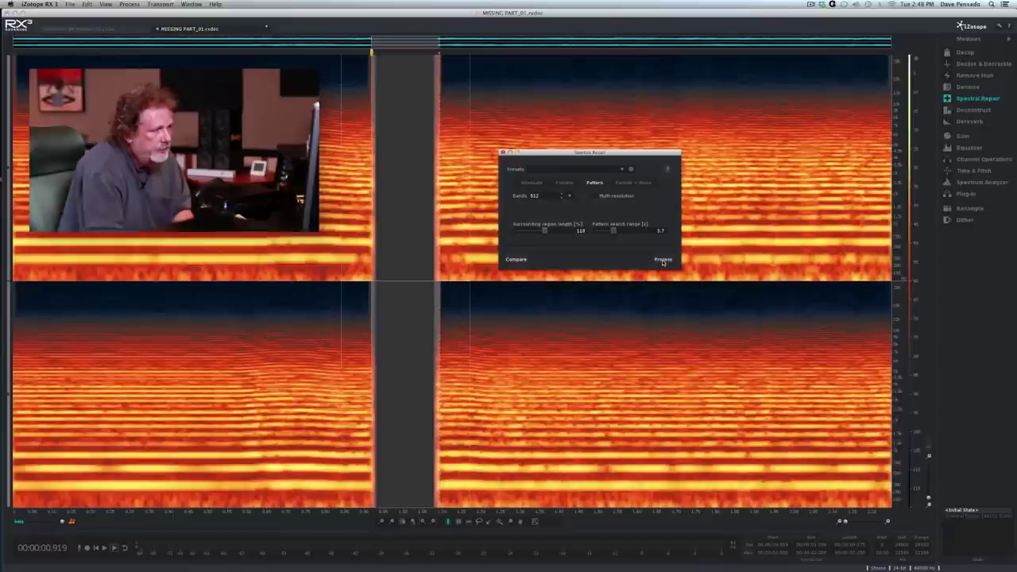
{"action": "left_click", "coordinate": [972, 516]}
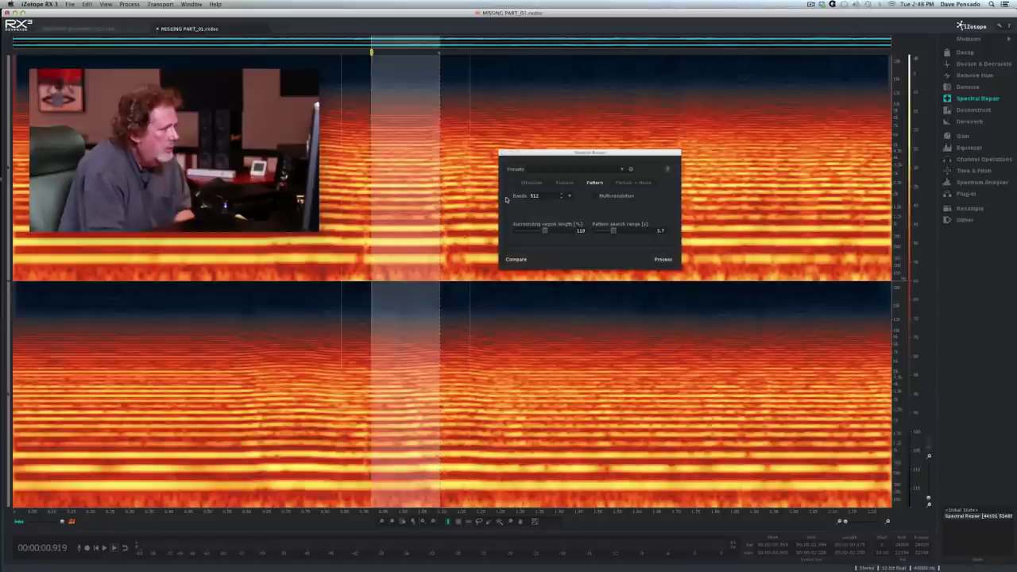
{"action": "left_click", "coordinate": [502, 154]}
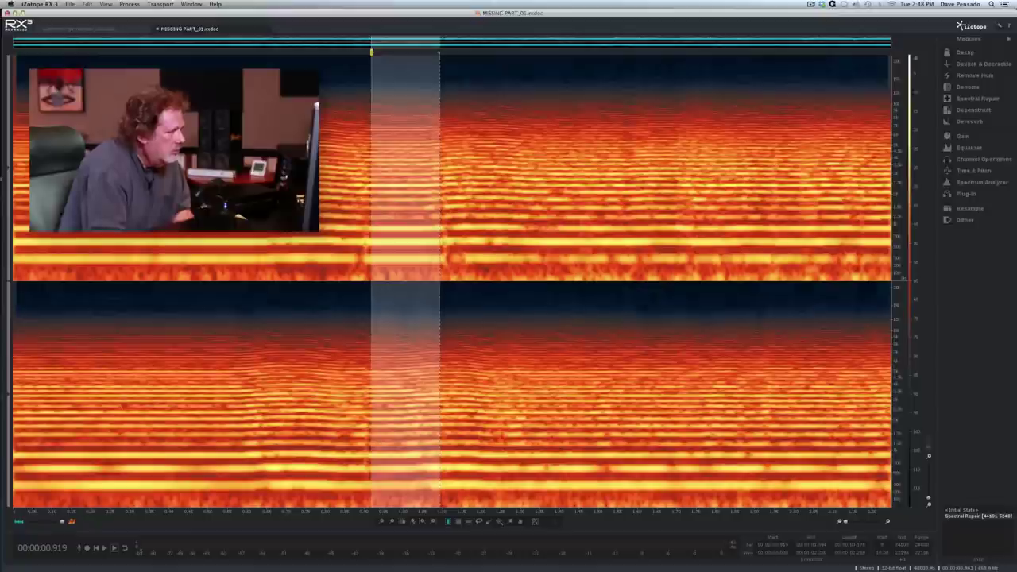
Clear the selection and play the repaired audio from the start.
{"action": "left_click", "coordinate": [977, 509]}
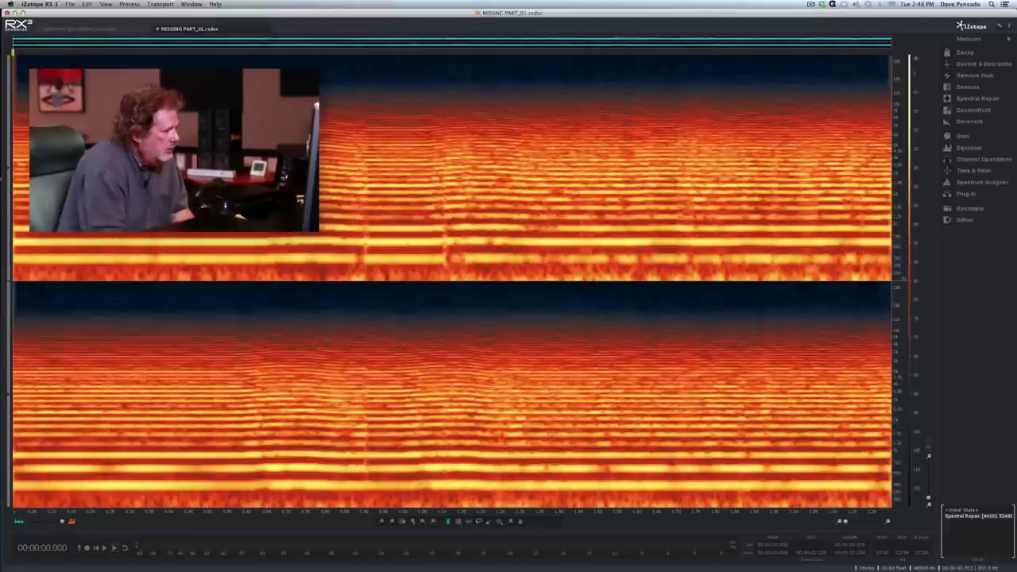
{"action": "key", "text": "space"}
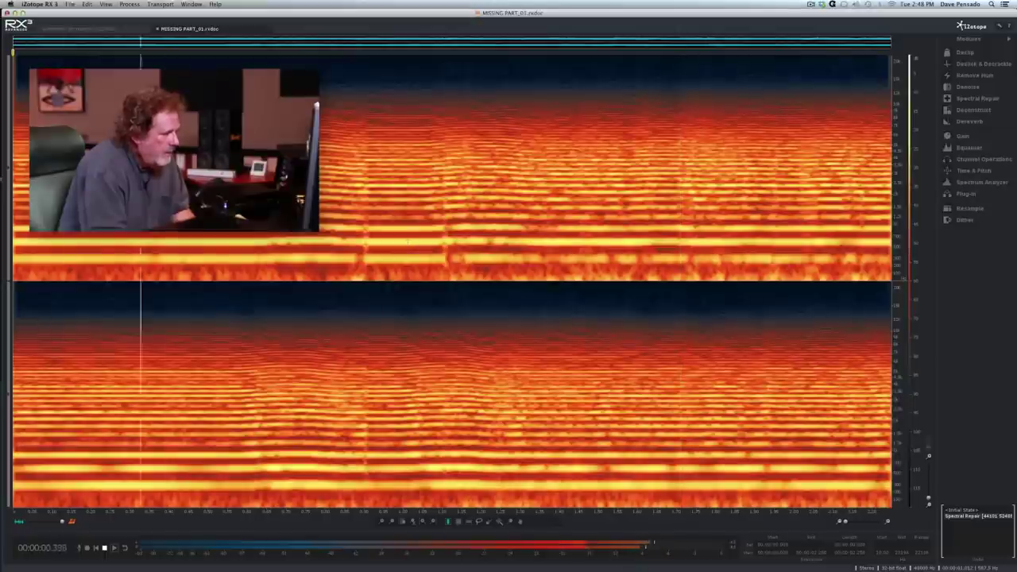
{"action": "key", "text": "space"}
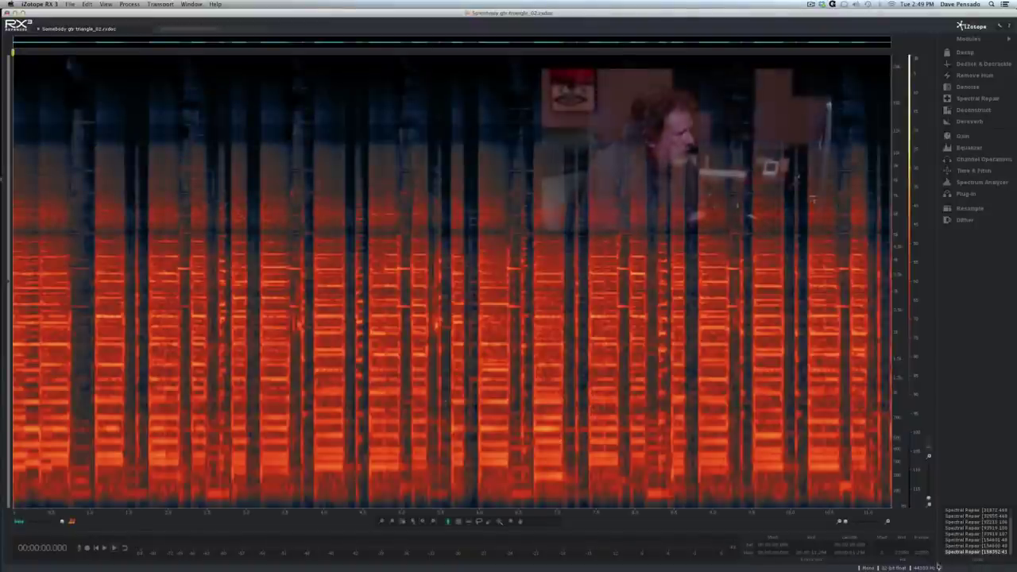
Clear the selection in the guitar and triangle recording and play the unprocessed audio from the start.
{"action": "key", "text": "space"}
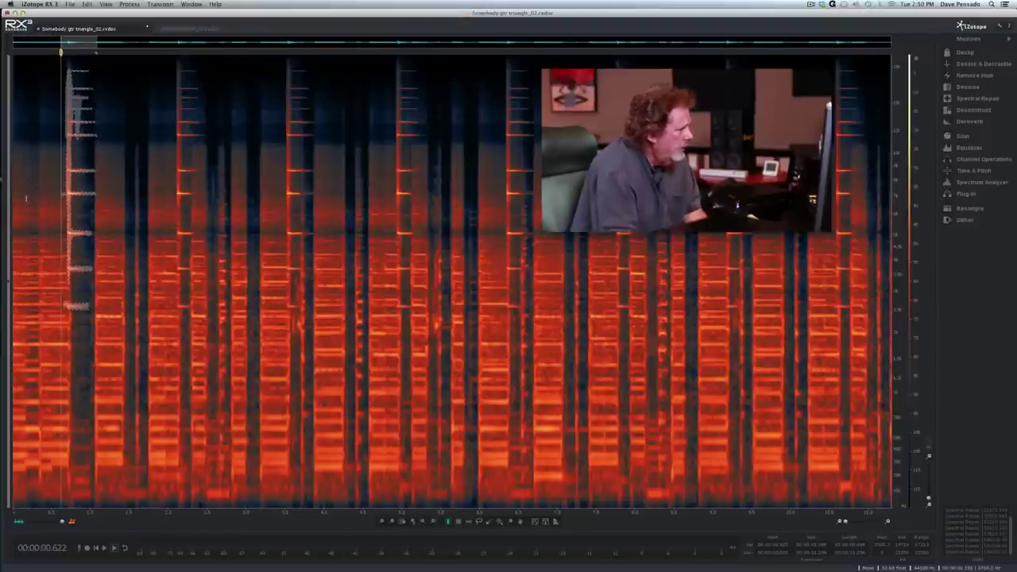
{"action": "key", "text": "Escape"}
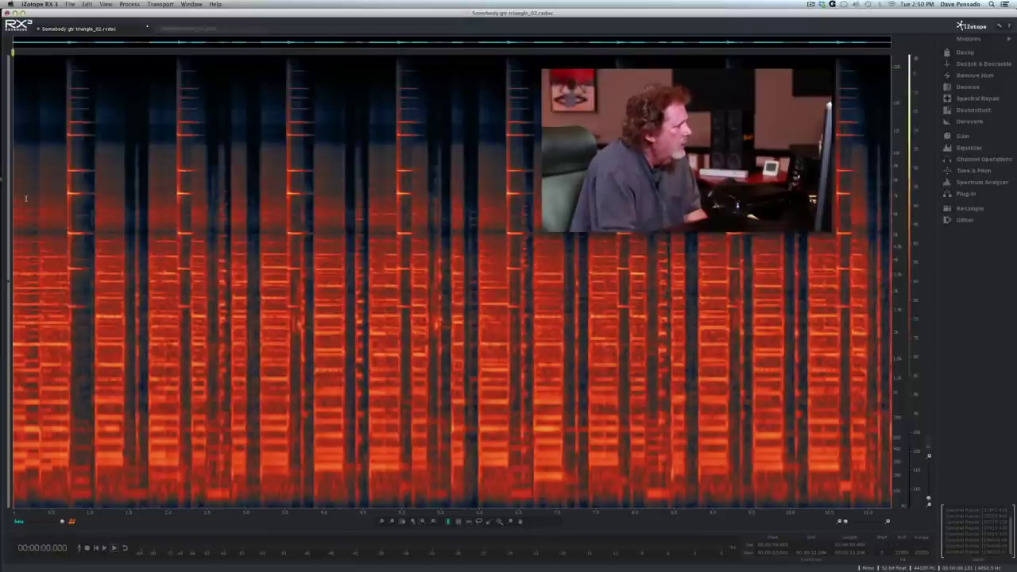
{"action": "key", "text": "space"}
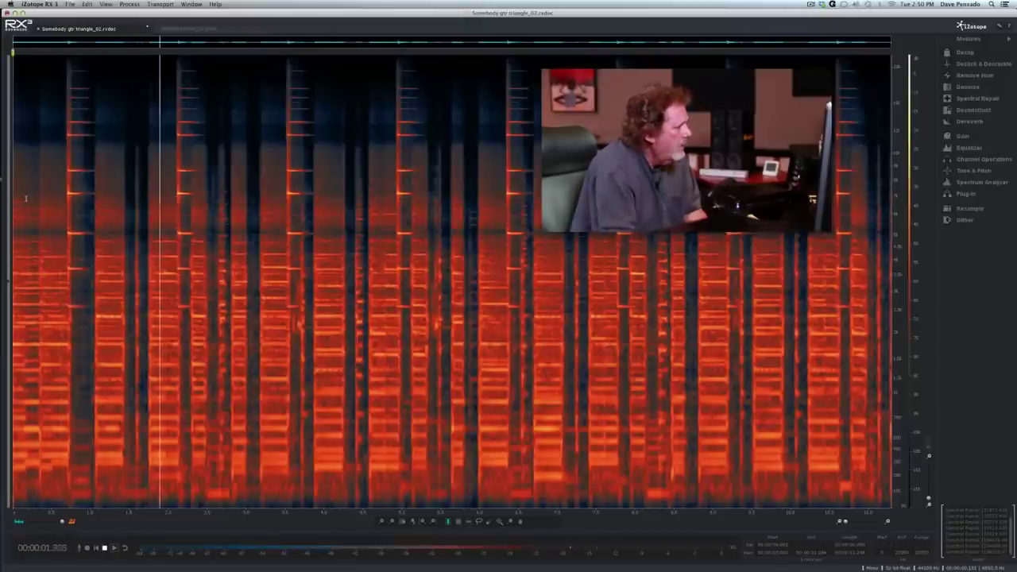
{"action": "key", "text": "space"}
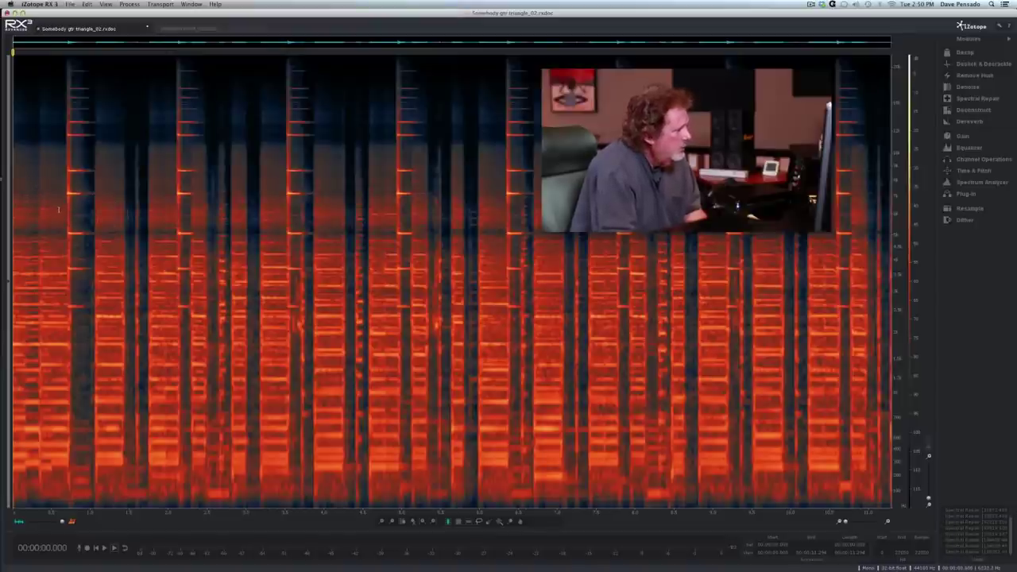
{"action": "key", "text": "space"}
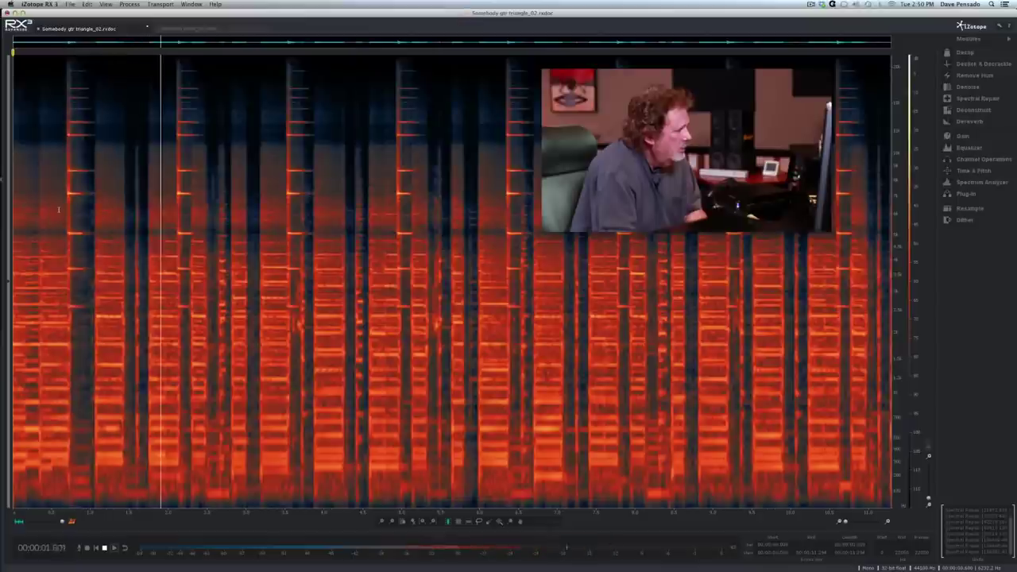
{"action": "key", "text": "space"}
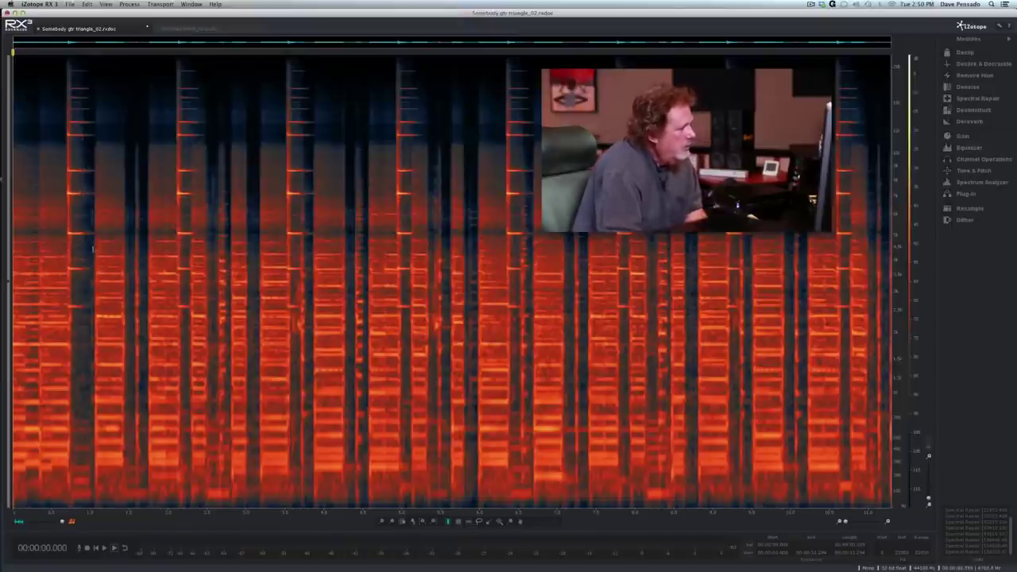
Try to select the harmonics of the first triangle hit with the Magic Wand, adding each one to the selection.
{"action": "left_click", "coordinate": [499, 522]}
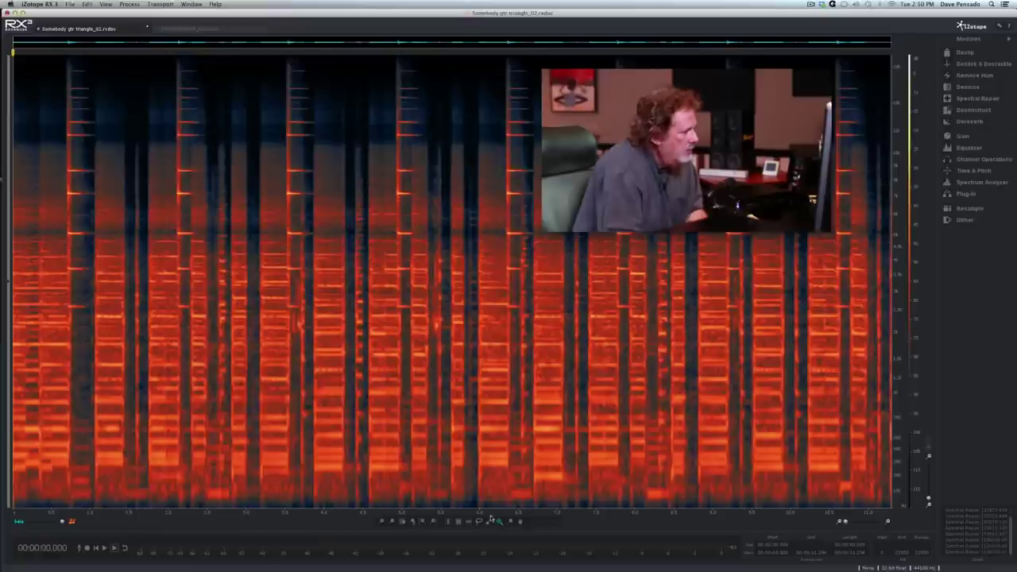
{"action": "left_click", "coordinate": [72, 234]}
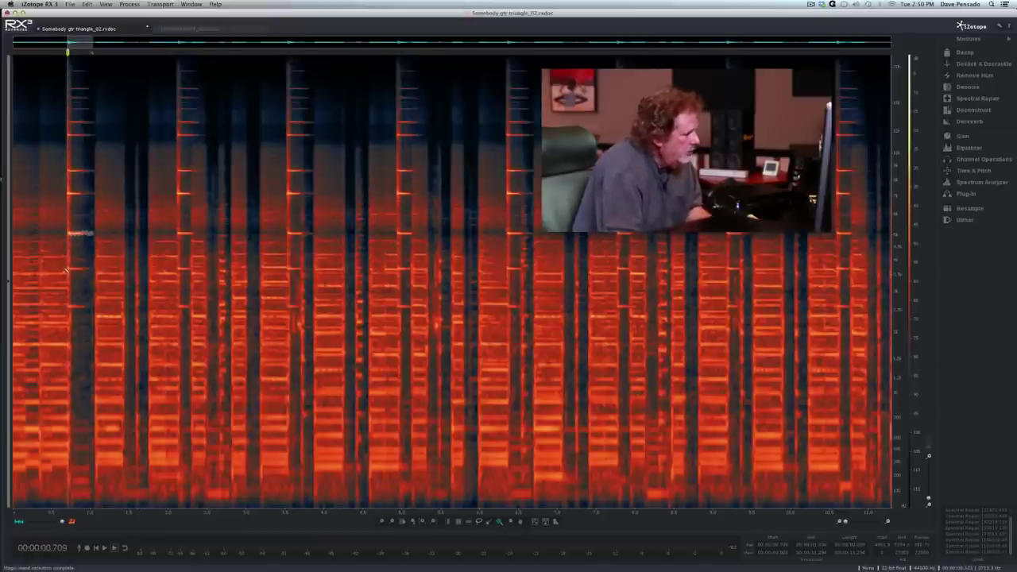
{"action": "left_click", "coordinate": [68, 269], "text": "shift"}
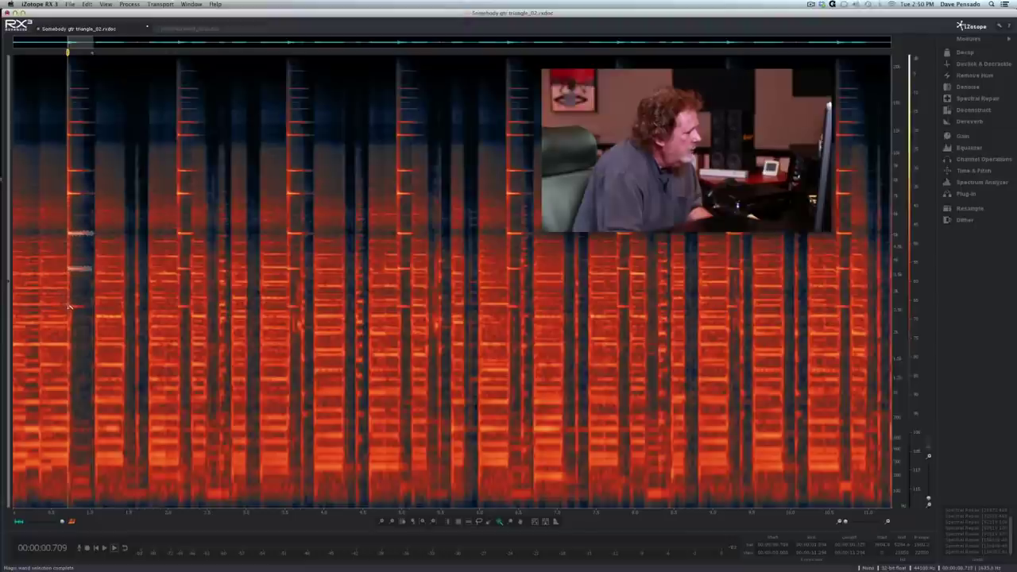
{"action": "left_click", "coordinate": [69, 306], "text": "shift"}
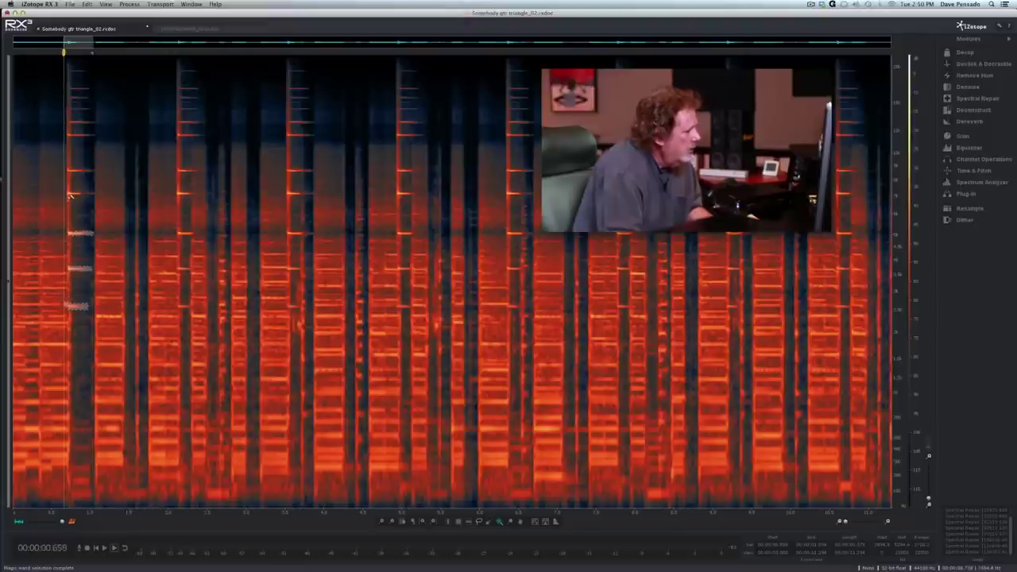
{"action": "left_click", "coordinate": [68, 193], "text": "shift"}
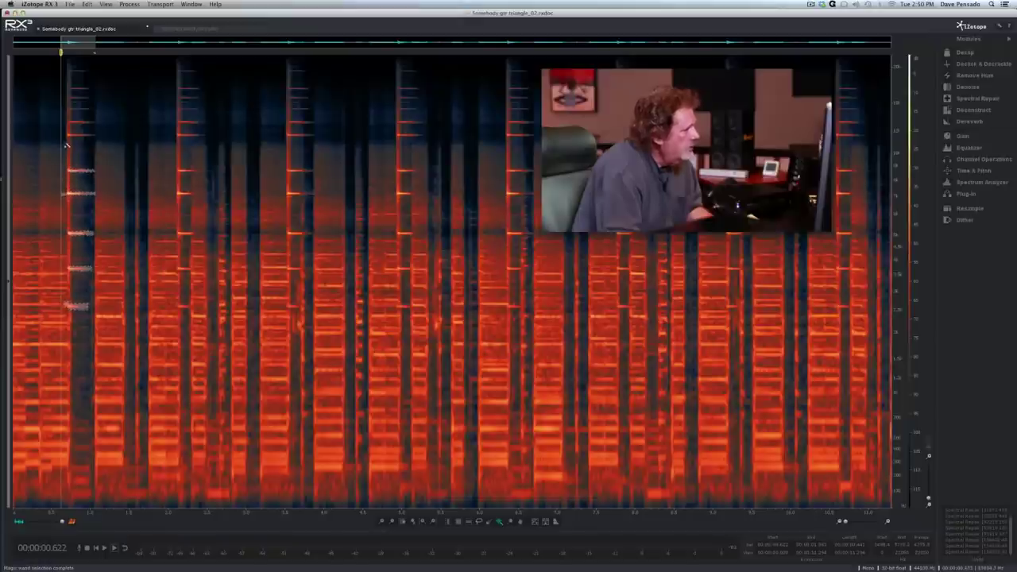
{"action": "left_click", "coordinate": [69, 135], "text": "shift"}
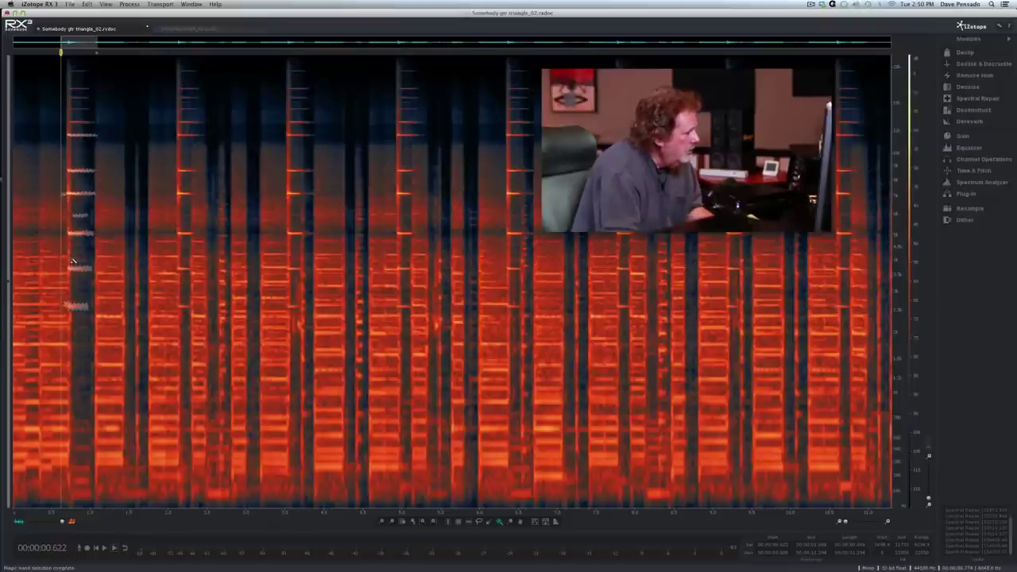
{"action": "left_click", "coordinate": [72, 260], "text": "shift"}
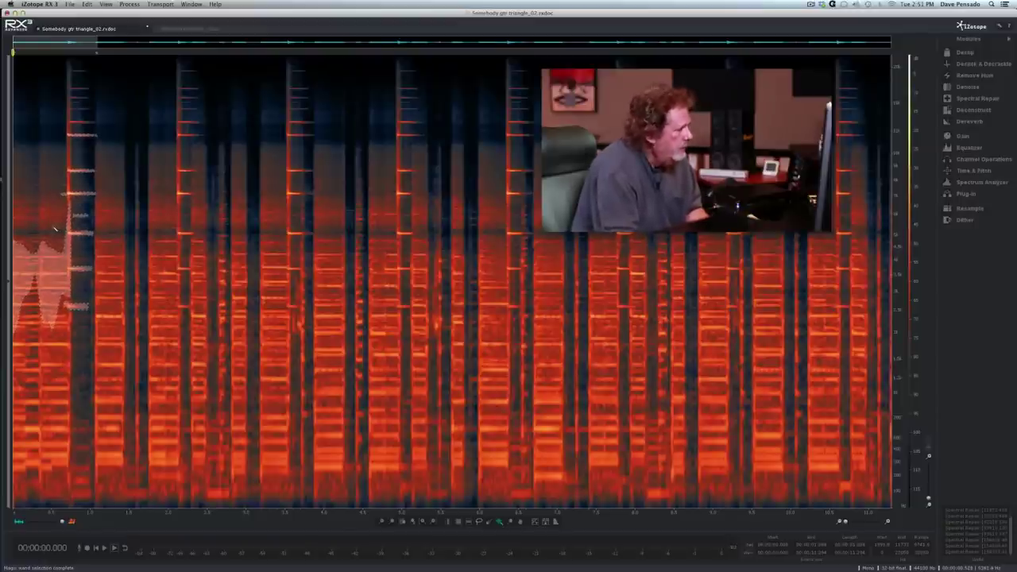
{"action": "left_click", "coordinate": [54, 228]}
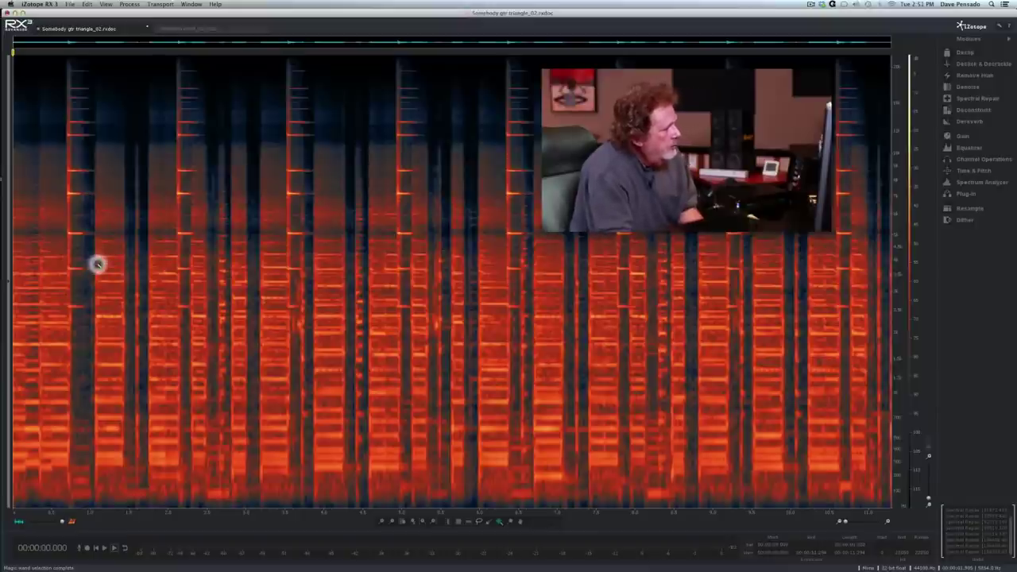
Examine Spectral Repair's Attenuate settings for reducing the triangle hits, without processing the audio.
{"action": "key", "text": "space"}
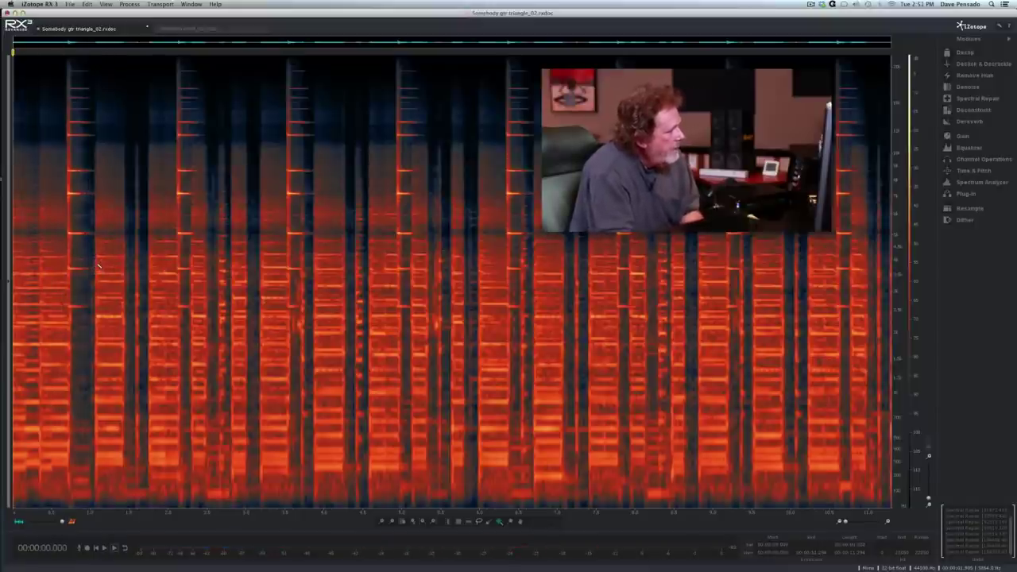
{"action": "key", "text": "space"}
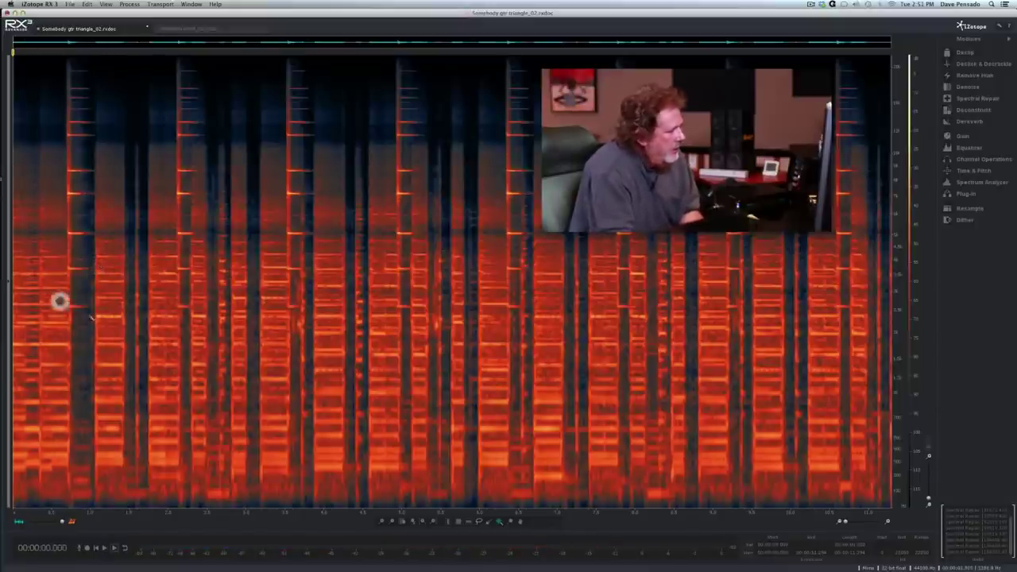
{"action": "left_click", "coordinate": [975, 98]}
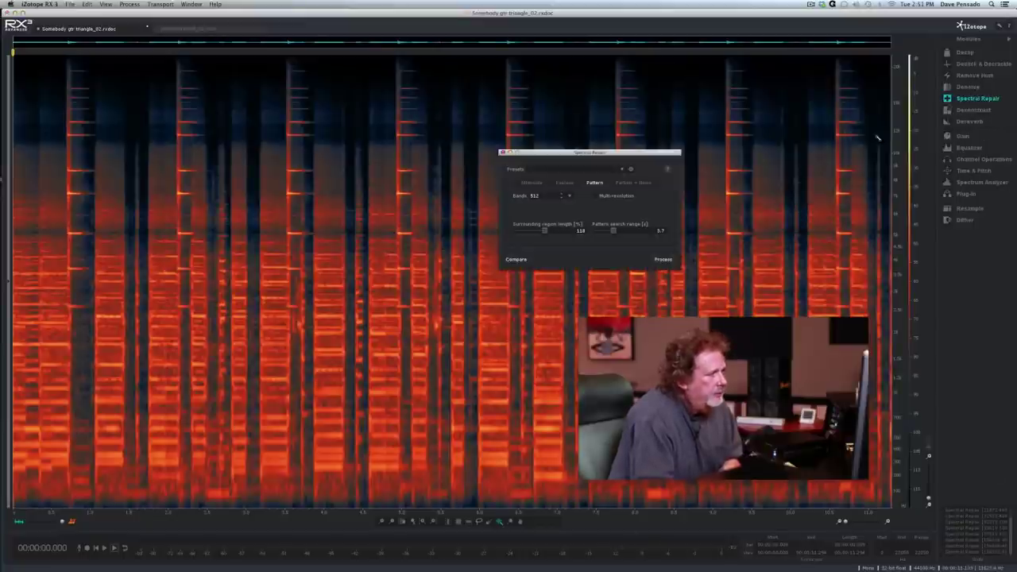
{"action": "left_click", "coordinate": [531, 183]}
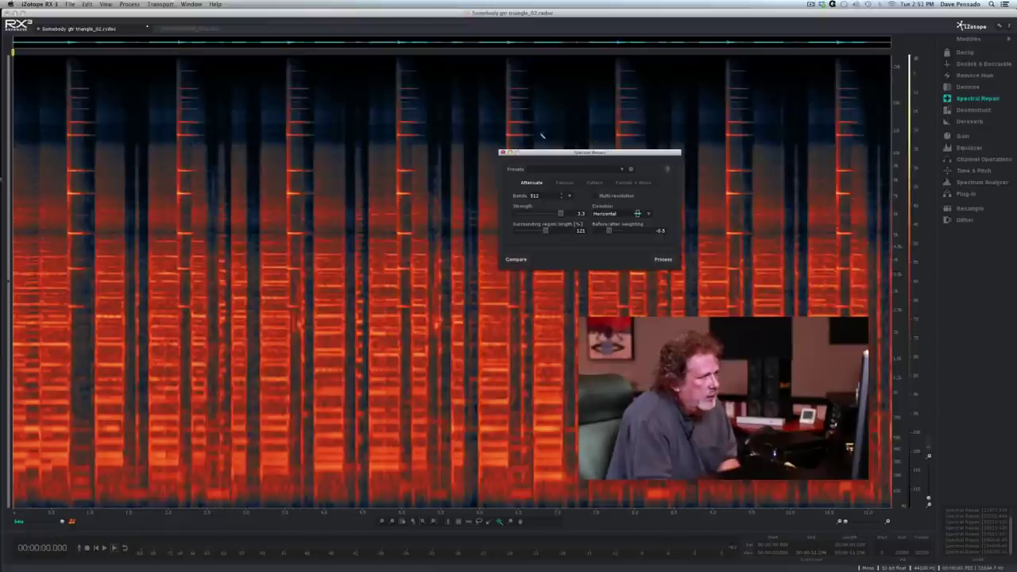
{"action": "left_click", "coordinate": [502, 152]}
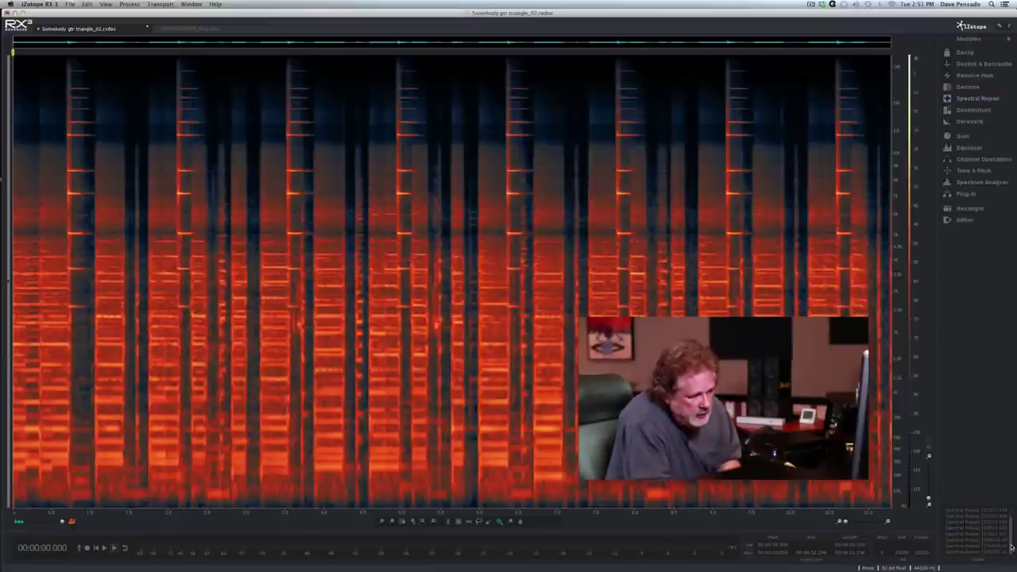
Restore the last Spectral Repair state from the edit history and play the cleaned guitar from the start.
{"action": "left_click", "coordinate": [986, 552]}
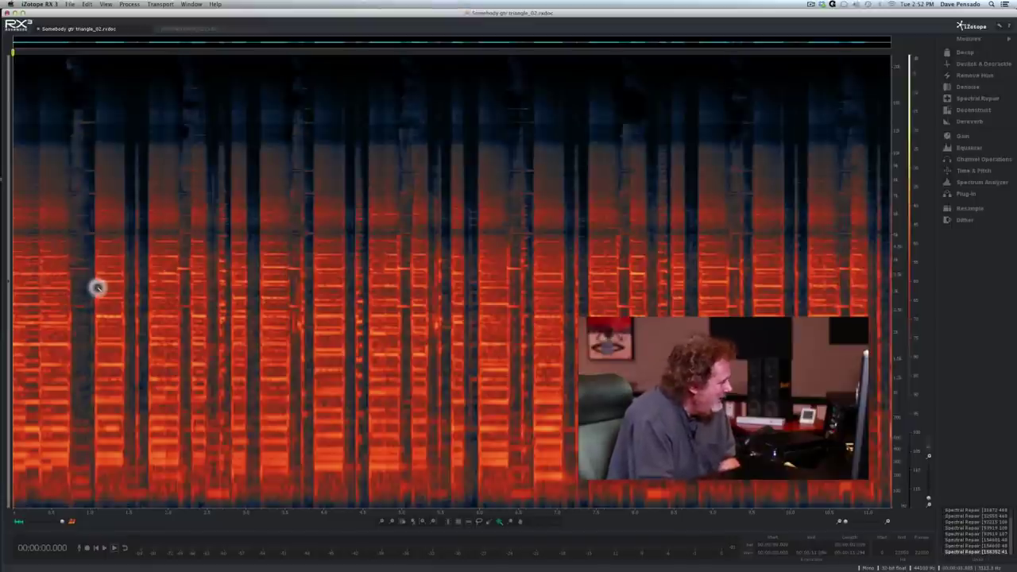
{"action": "key", "text": "space"}
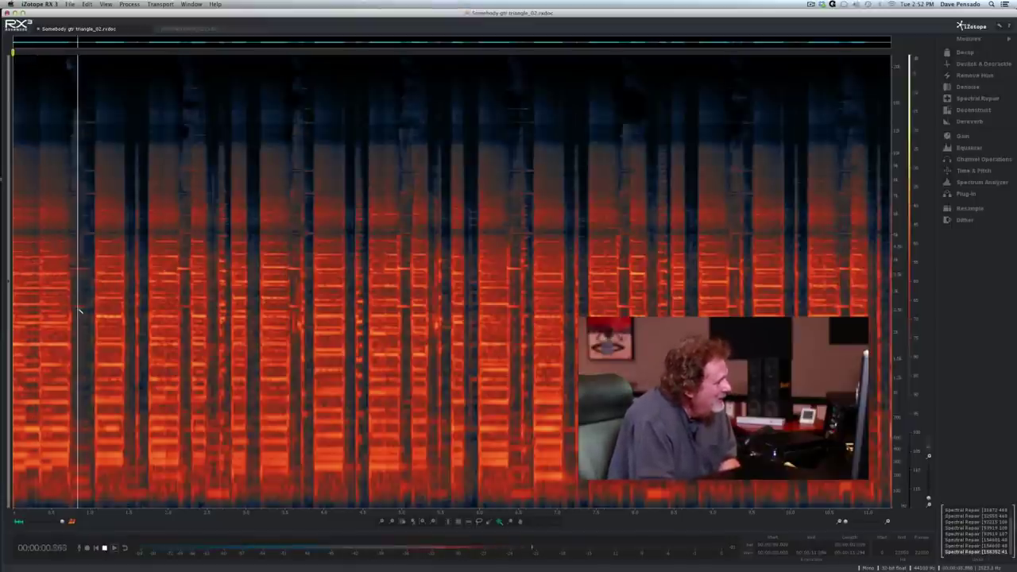
{"action": "key", "text": "space"}
{"action": "key", "text": "space"}
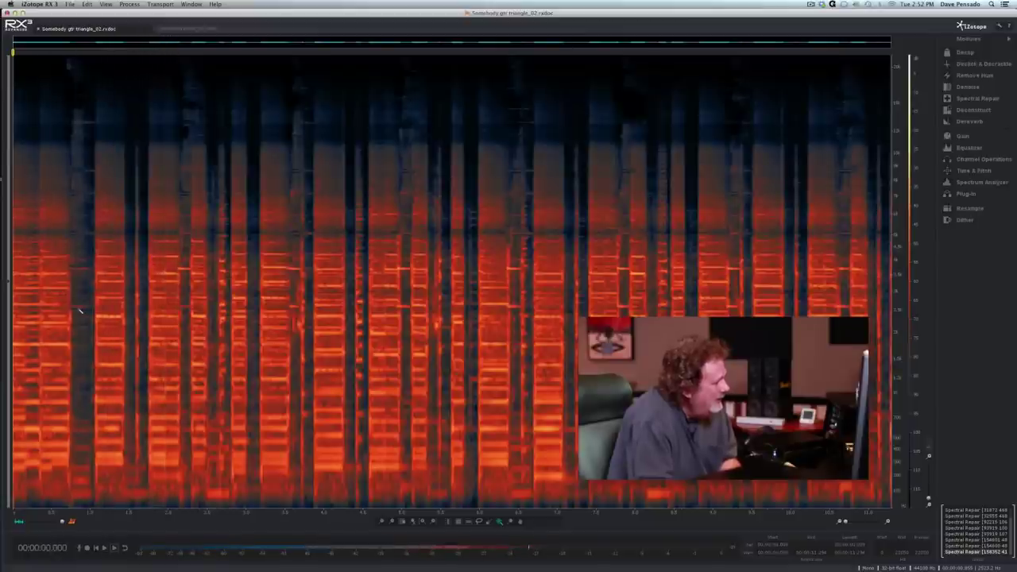
{"action": "key", "text": "space"}
{"action": "key", "text": "space"}
{"action": "key", "text": "space"}
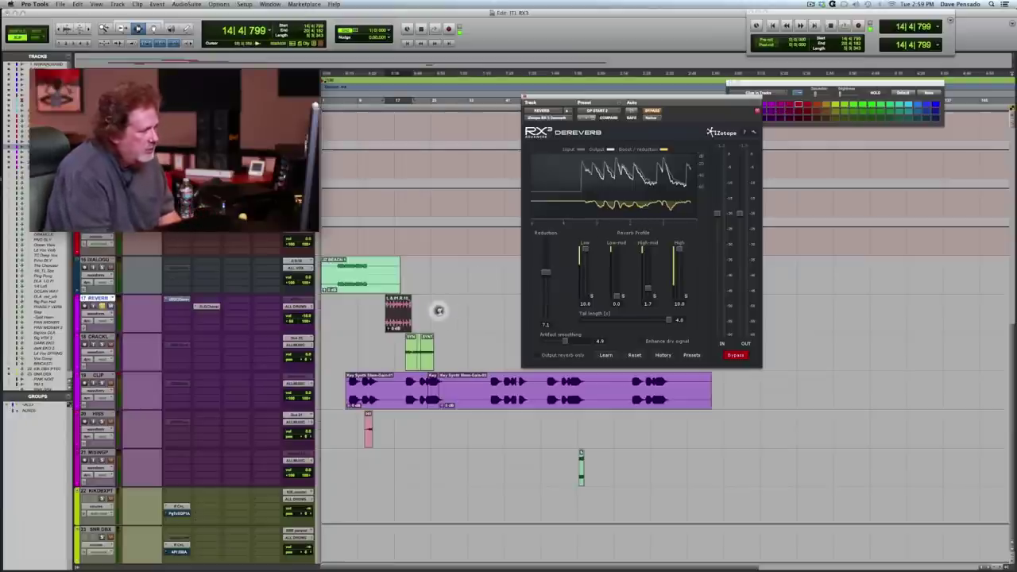
In Pro Tools, play the REVERB track's clip with Dereverb bypassed, turn the bypass off and play it again.
{"action": "key", "text": "space"}
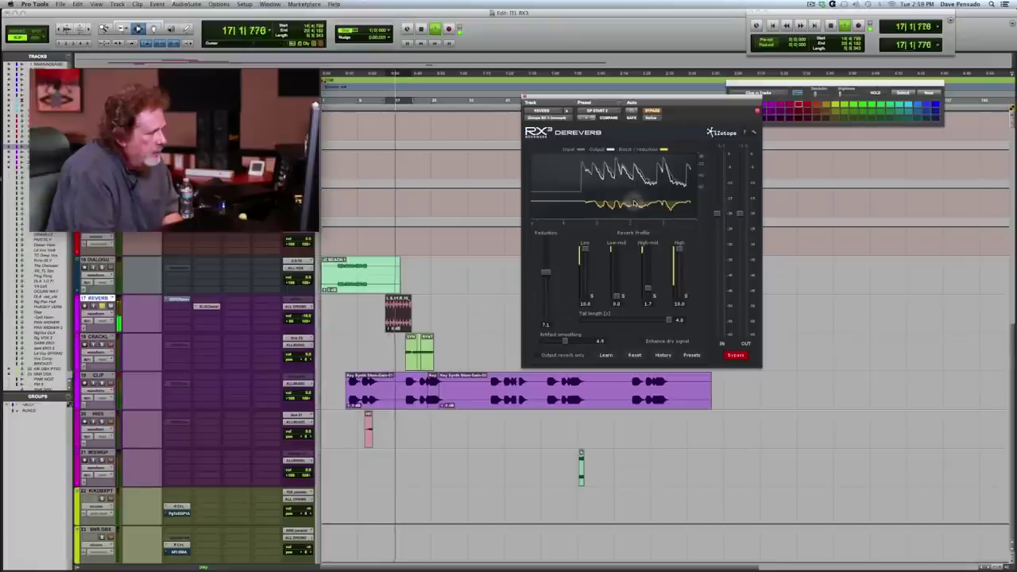
{"action": "key", "text": "space"}
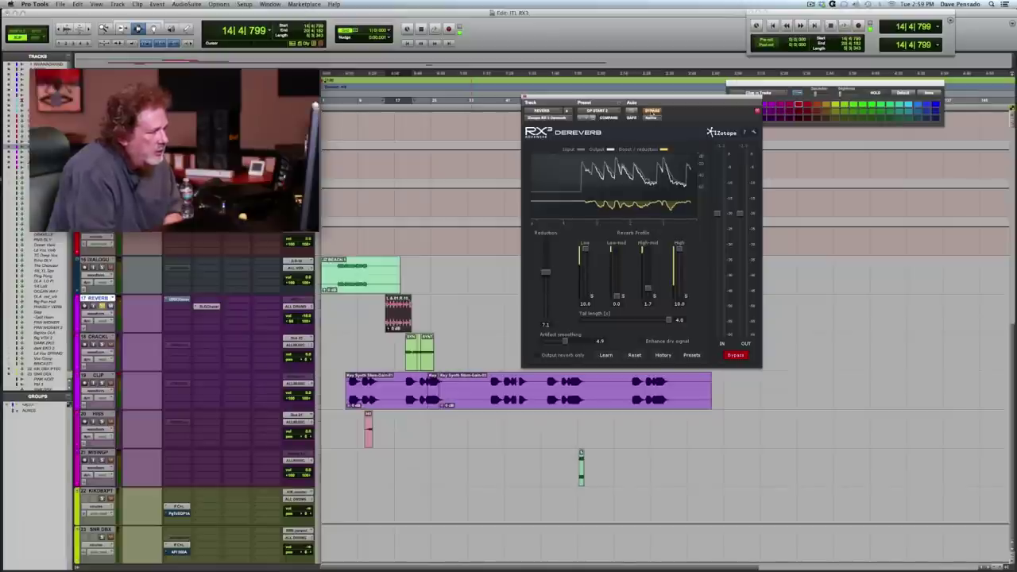
{"action": "left_click", "coordinate": [652, 111]}
{"action": "key", "text": "space"}
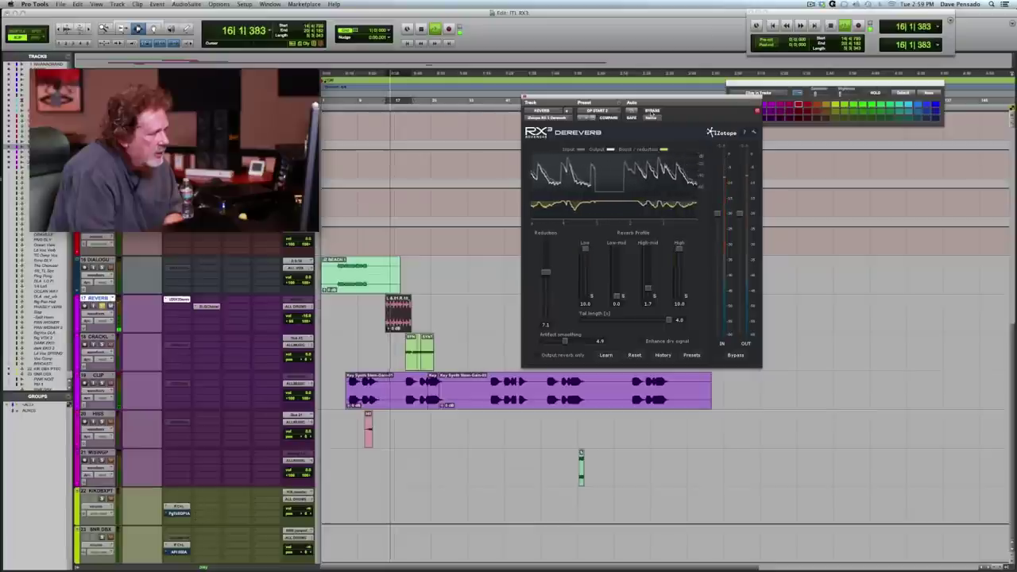
Toggle Dereverb's bypass on and off during playback of the REVERB clip to compare processed and original sound.
{"action": "left_click", "coordinate": [651, 111]}
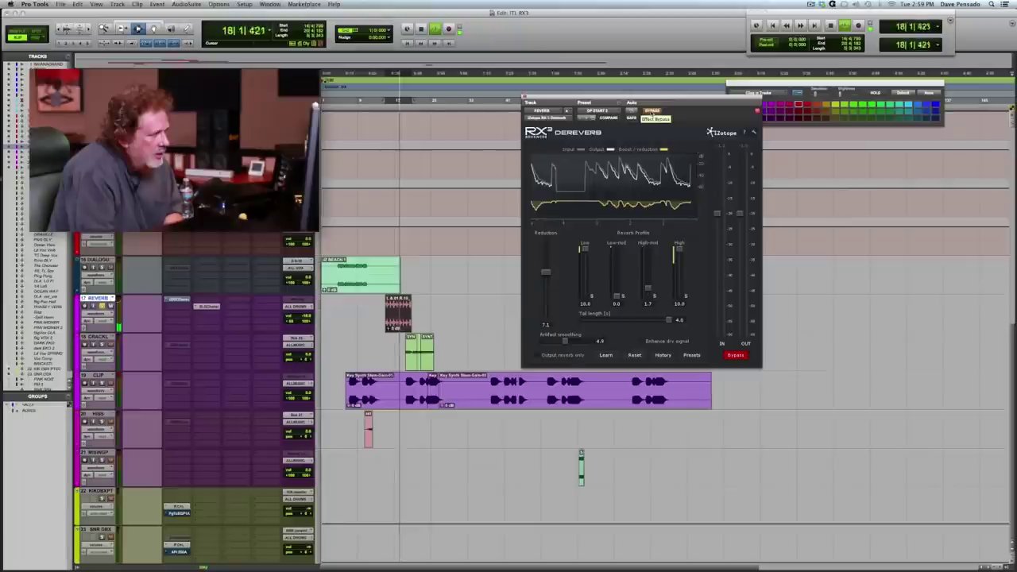
{"action": "left_click", "coordinate": [651, 112]}
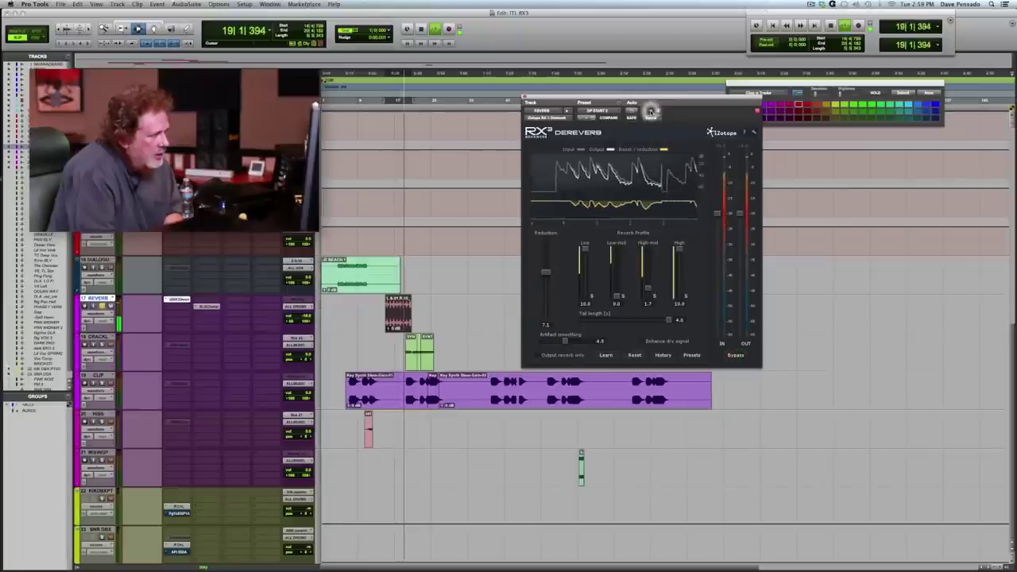
{"action": "left_click", "coordinate": [650, 111]}
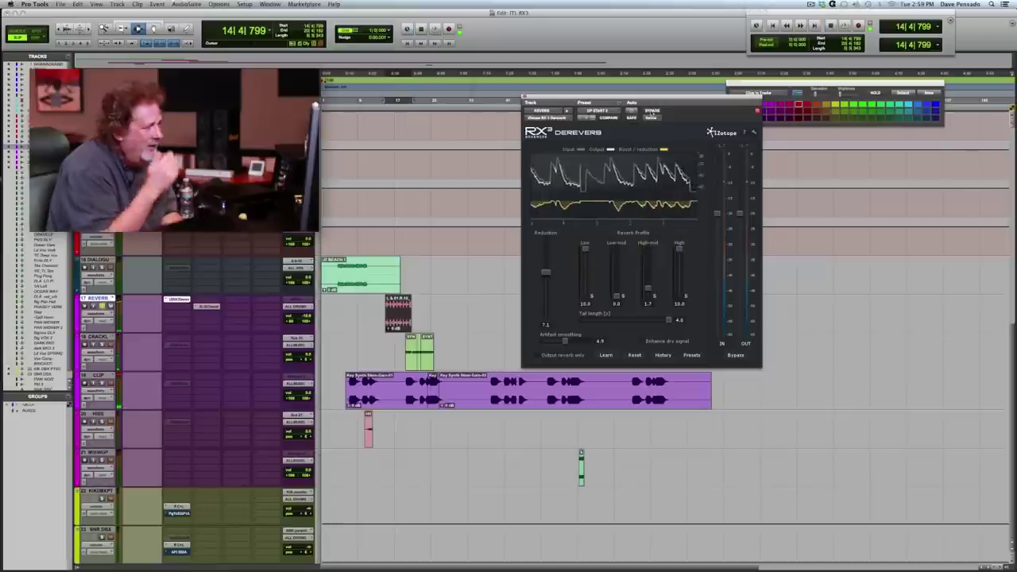
{"action": "left_click", "coordinate": [651, 111]}
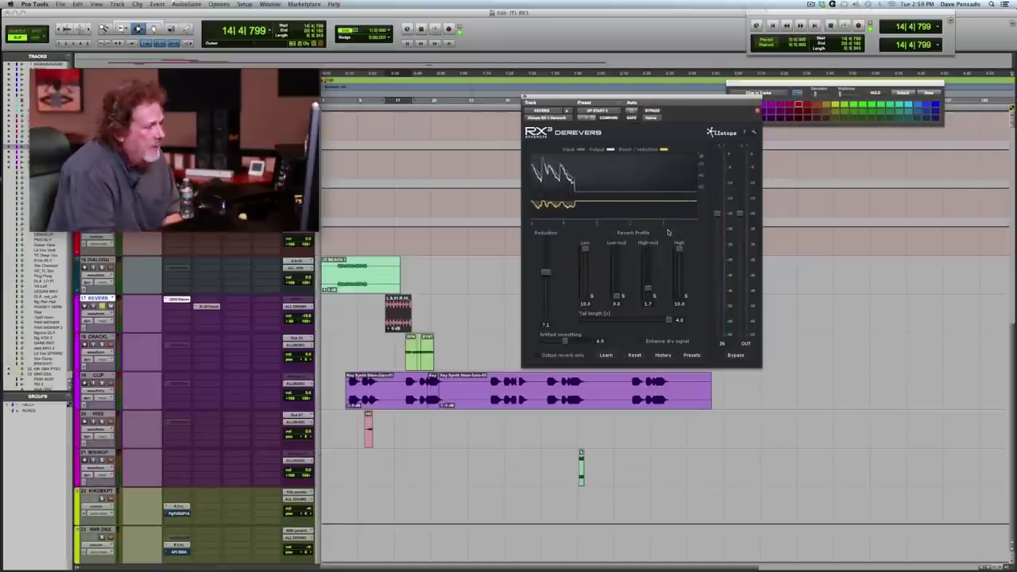
Play the REVERB clip while lowering Dereverb's Reduction to about -10, and raise it to 13.2.
{"action": "key", "text": "space"}
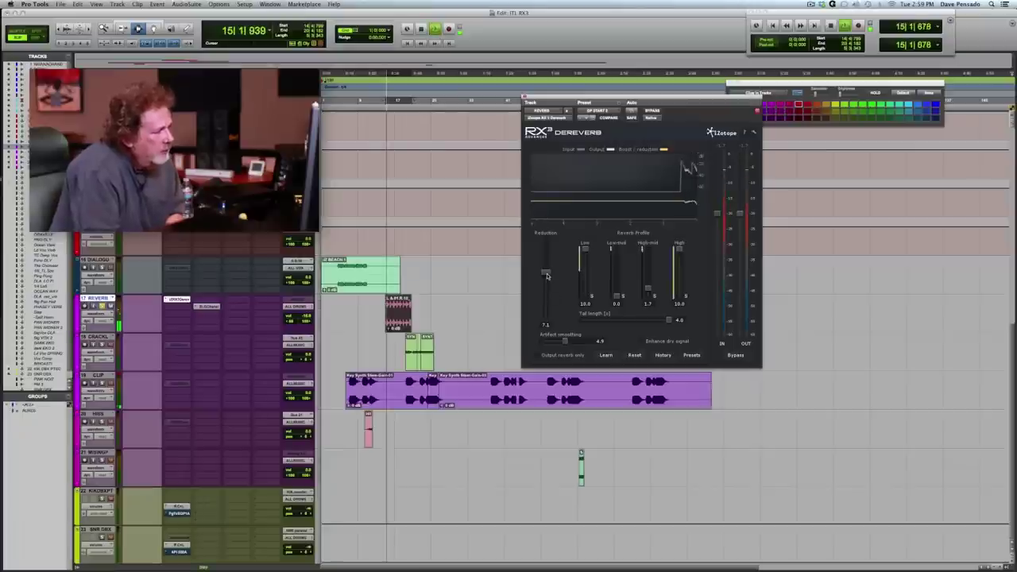
{"action": "left_click_drag", "start_coordinate": [546, 274], "coordinate": [547, 324]}
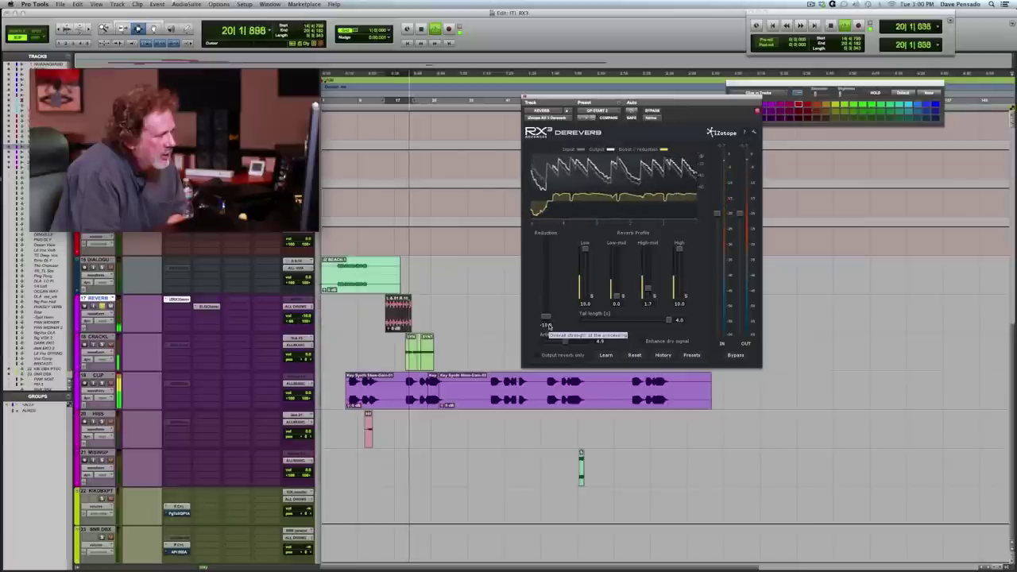
{"action": "left_click_drag", "start_coordinate": [546, 325], "coordinate": [545, 257]}
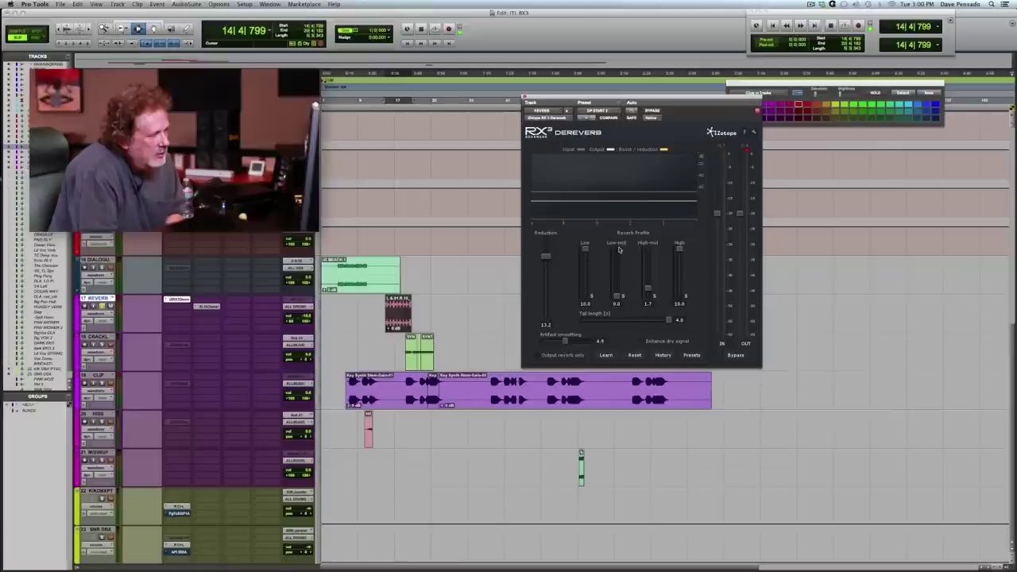
Set the reverb profile's Low band to 7.4, audition High-mid changes, and reset Low-mid and High-mid to 6.0.
{"action": "key", "text": "space"}
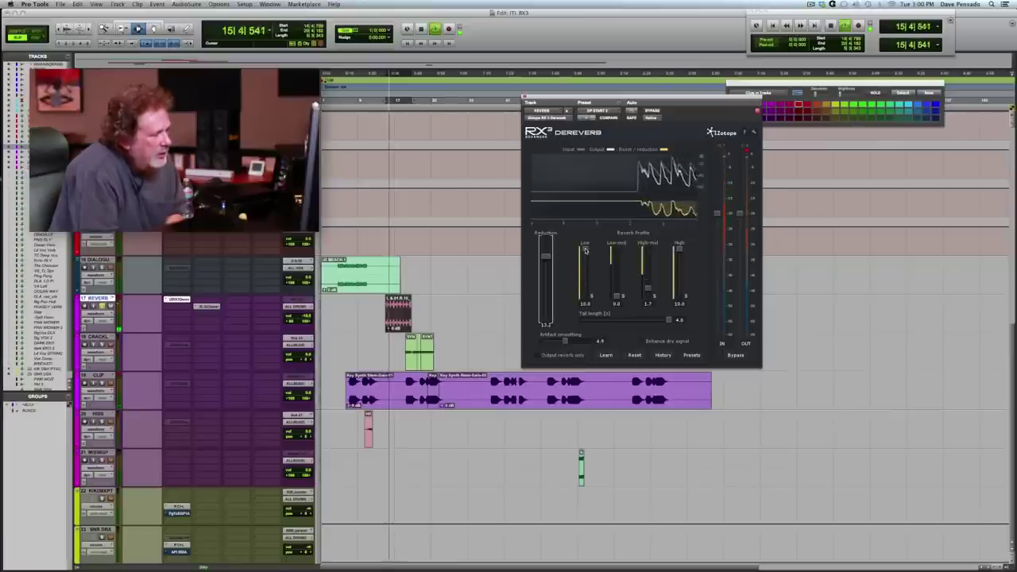
{"action": "mouse_move", "coordinate": [586, 251]}
{"action": "left_mouse_down"}
{"action": "mouse_move", "coordinate": [584, 303]}
{"action": "mouse_move", "coordinate": [595, 234]}
{"action": "mouse_move", "coordinate": [591, 264]}
{"action": "left_mouse_up"}
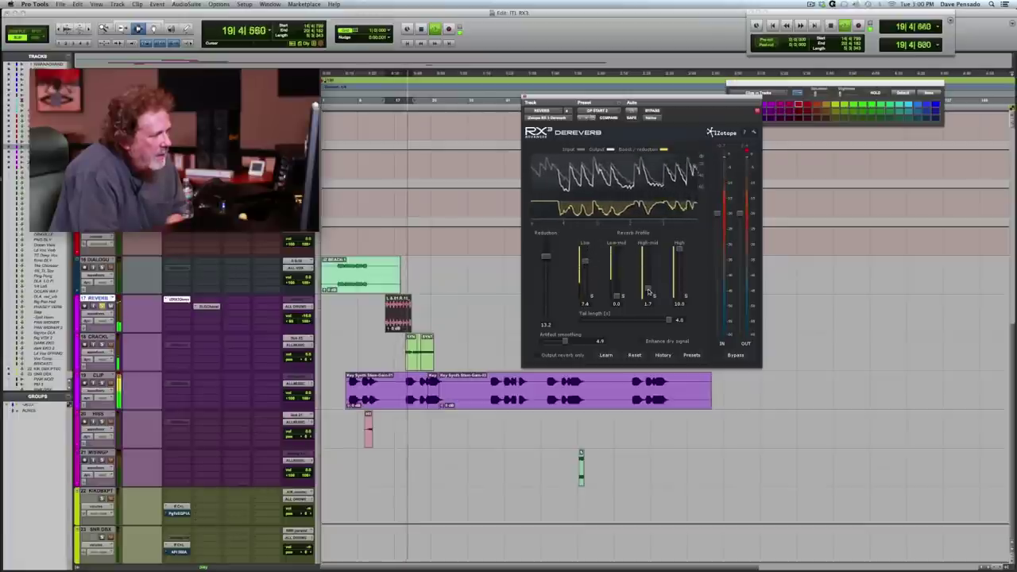
{"action": "left_click_drag", "start_coordinate": [648, 291], "coordinate": [650, 263]}
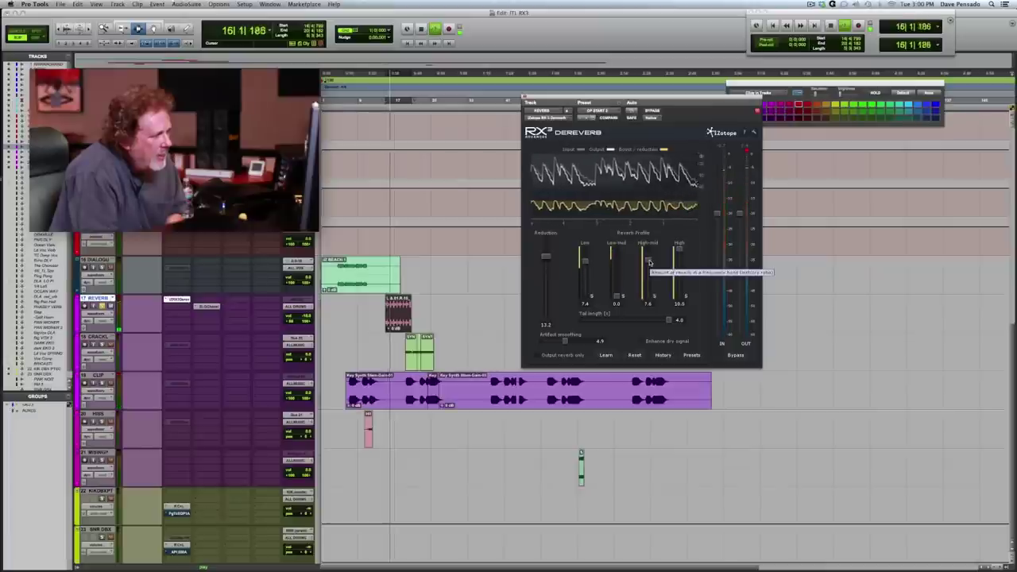
{"action": "left_click_drag", "start_coordinate": [649, 263], "coordinate": [650, 290]}
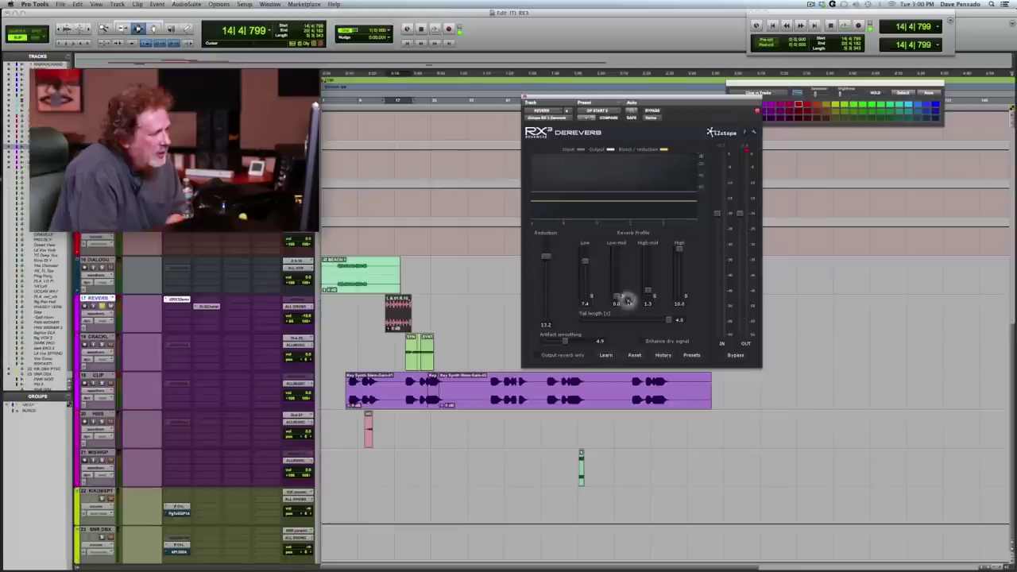
{"action": "left_click_drag", "start_coordinate": [617, 295], "coordinate": [619, 299]}
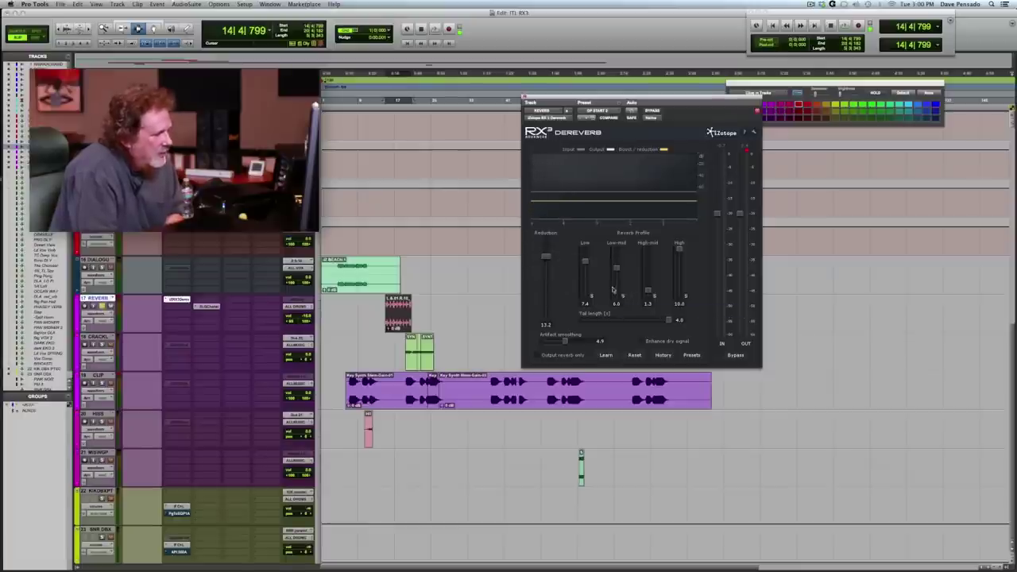
{"action": "left_click", "coordinate": [647, 291], "text": "alt"}
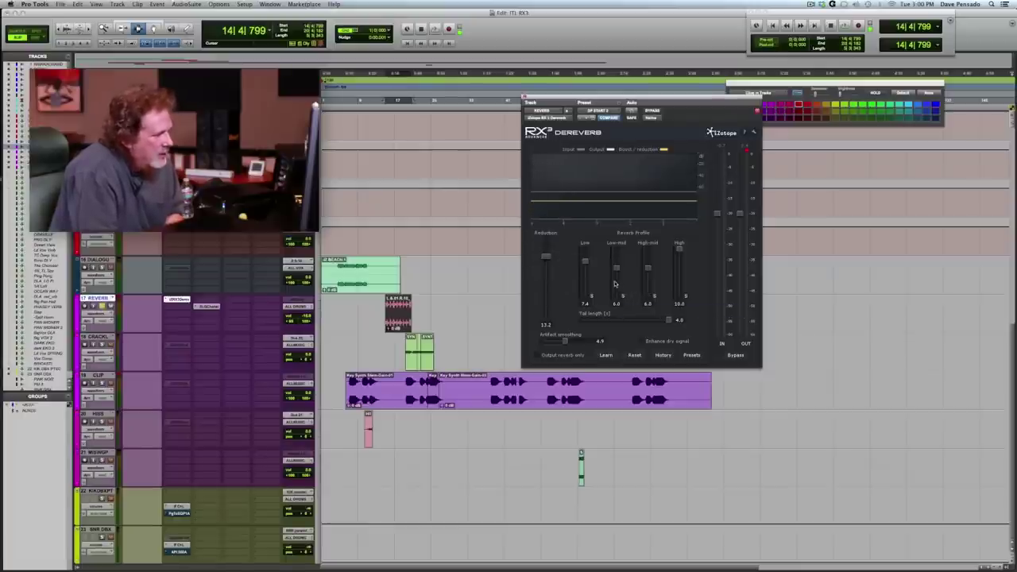
Play the clip while lowering Dereverb's Reduction to about -8 to bring up the reverb.
{"action": "key", "text": "space"}
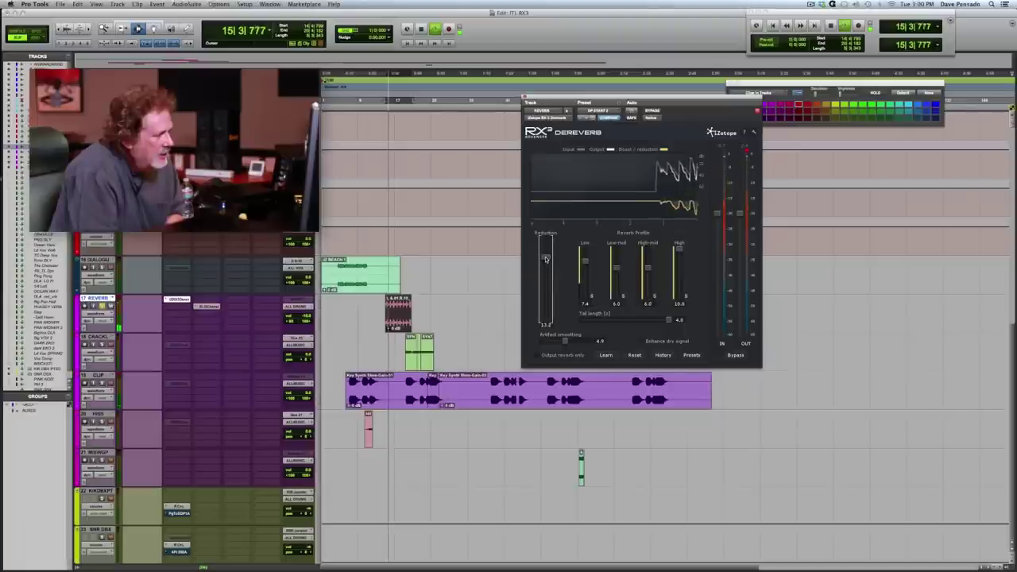
{"action": "left_click_drag", "start_coordinate": [546, 258], "coordinate": [552, 313]}
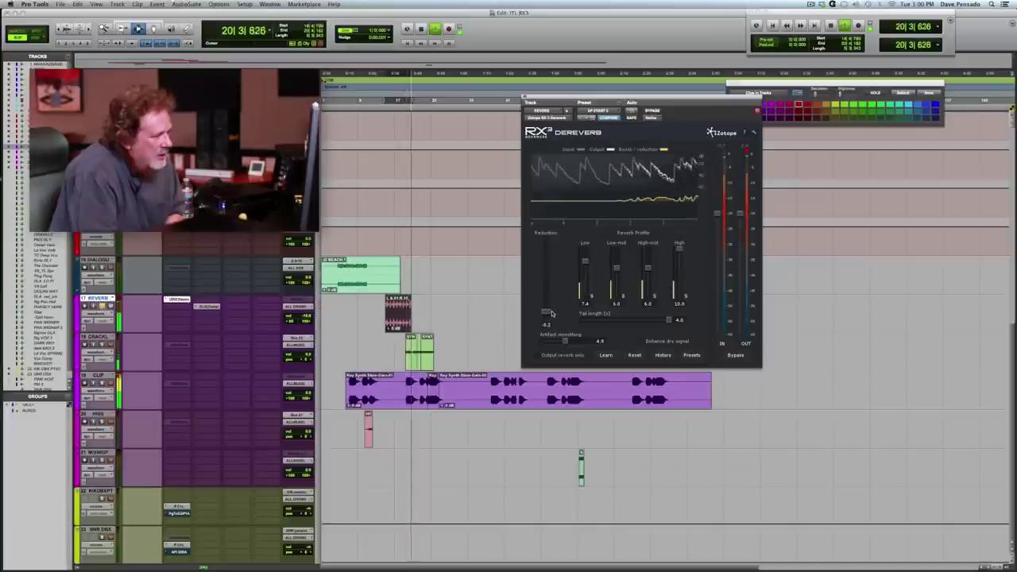
{"action": "left_click", "coordinate": [551, 312]}
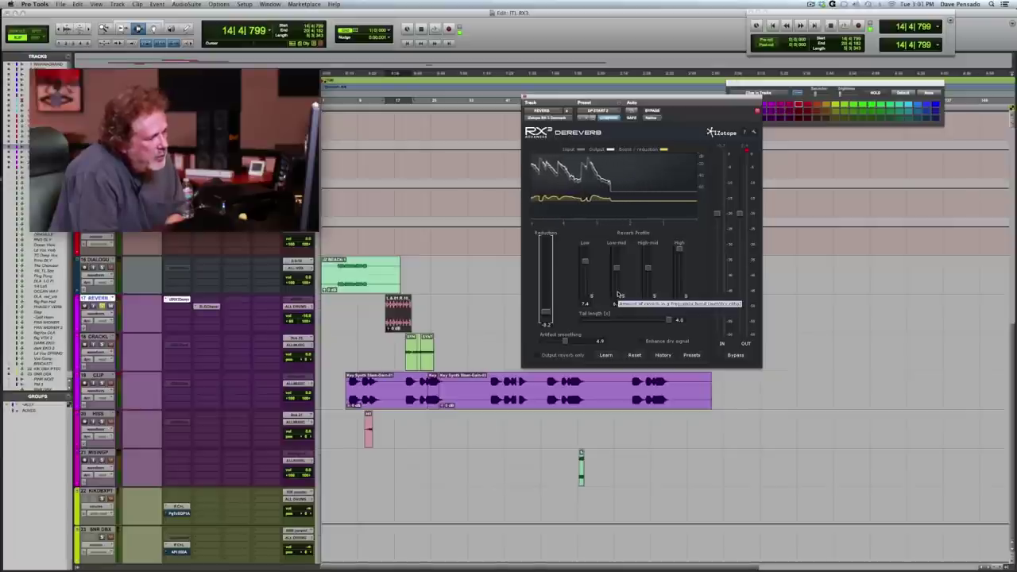
{"action": "left_click", "coordinate": [616, 288]}
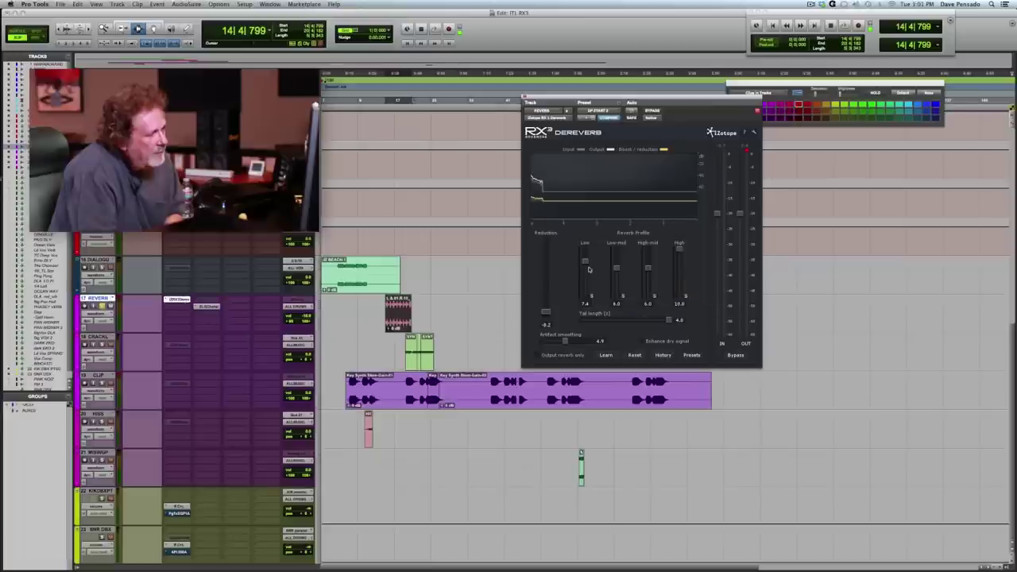
While playing, set the reverb profile's Low band to 7.8 and sweep Low-mid between its extremes, settling on 8.1.
{"action": "key", "text": "space"}
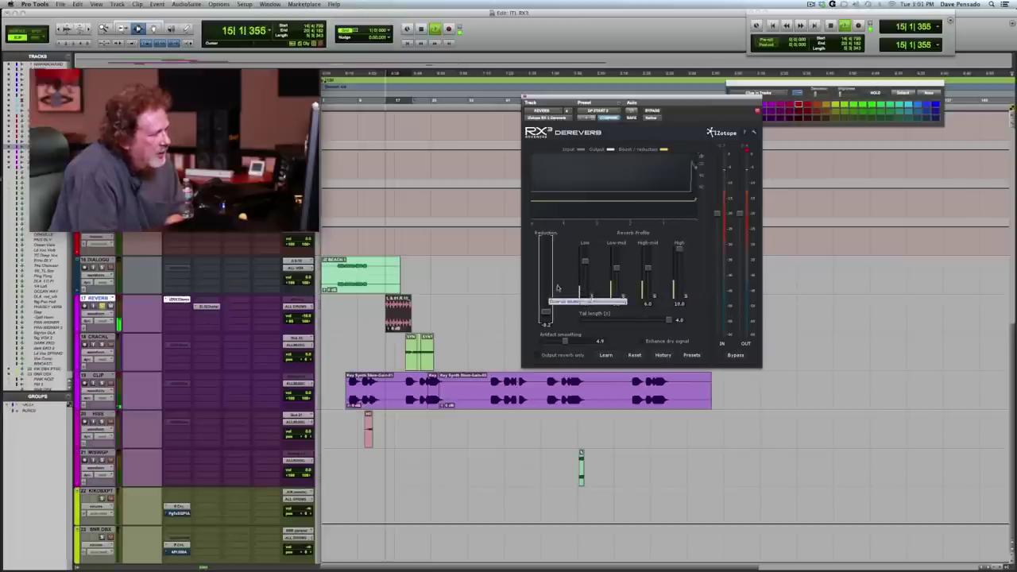
{"action": "mouse_move", "coordinate": [585, 261]}
{"action": "left_mouse_down"}
{"action": "mouse_move", "coordinate": [586, 305]}
{"action": "mouse_move", "coordinate": [588, 250]}
{"action": "mouse_move", "coordinate": [586, 259]}
{"action": "left_mouse_up"}
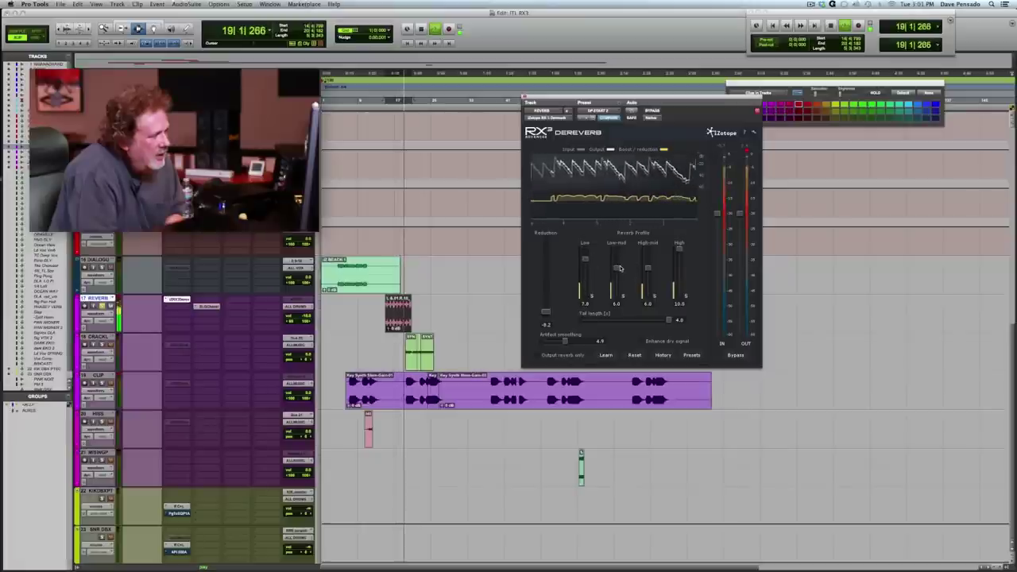
{"action": "left_click_drag", "start_coordinate": [619, 269], "coordinate": [618, 259]}
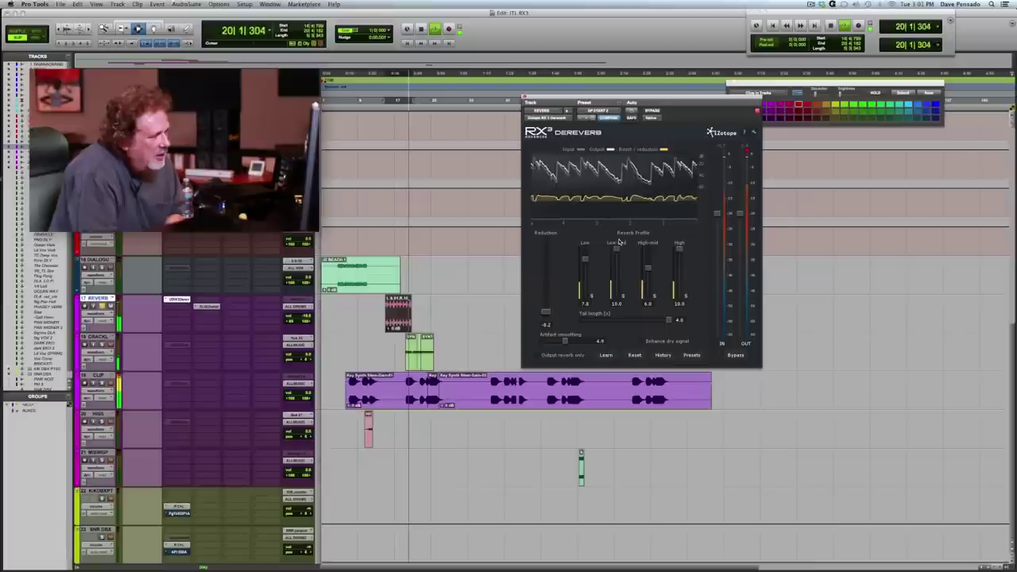
{"action": "left_click_drag", "start_coordinate": [619, 276], "coordinate": [614, 256]}
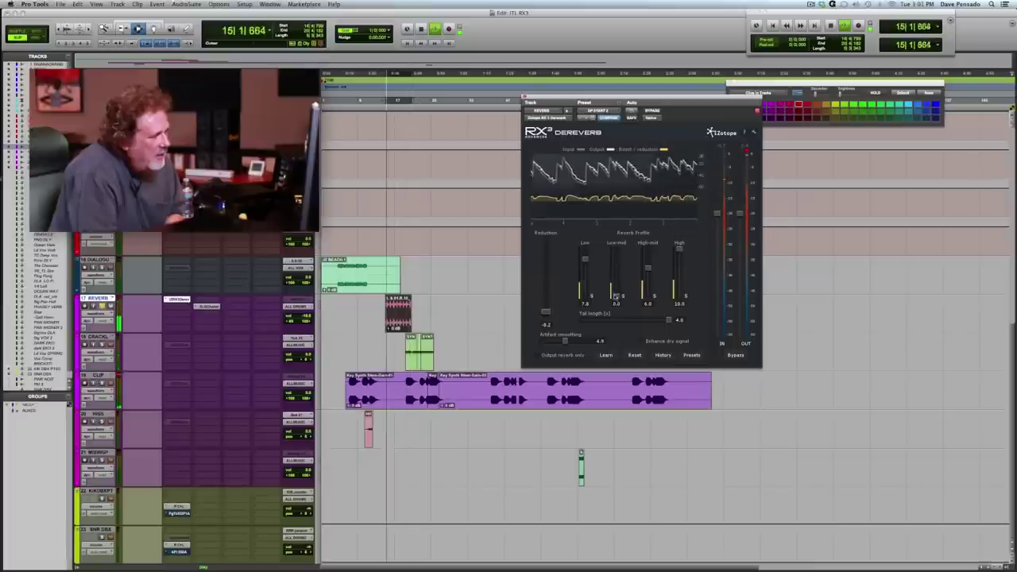
{"action": "key", "text": "space"}
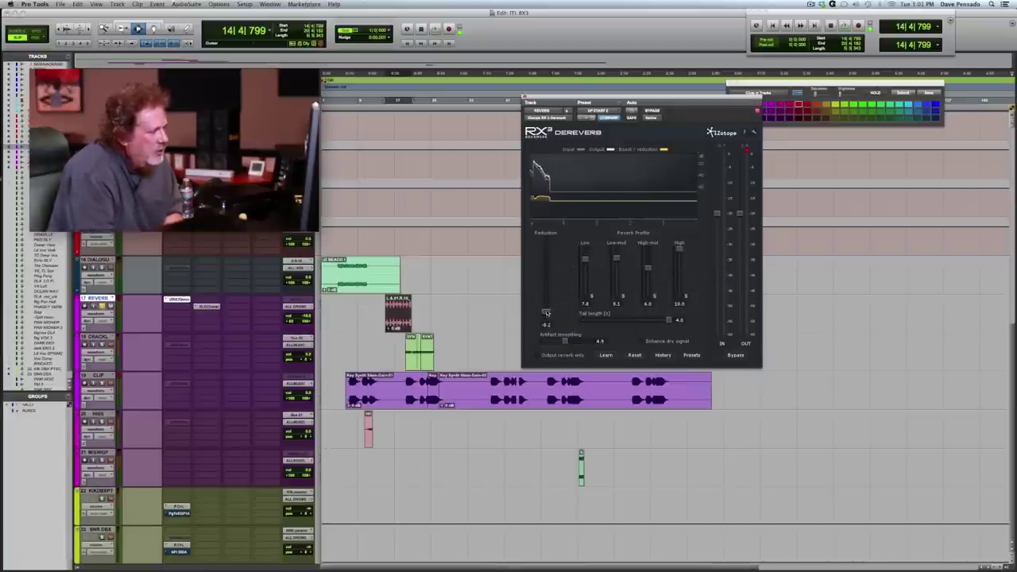
Raise Dereverb's Reduction to 14.0 during playback, and bypass the plug-in to compare with the original clip.
{"action": "key", "text": "space"}
{"action": "left_click", "coordinate": [538, 356]}
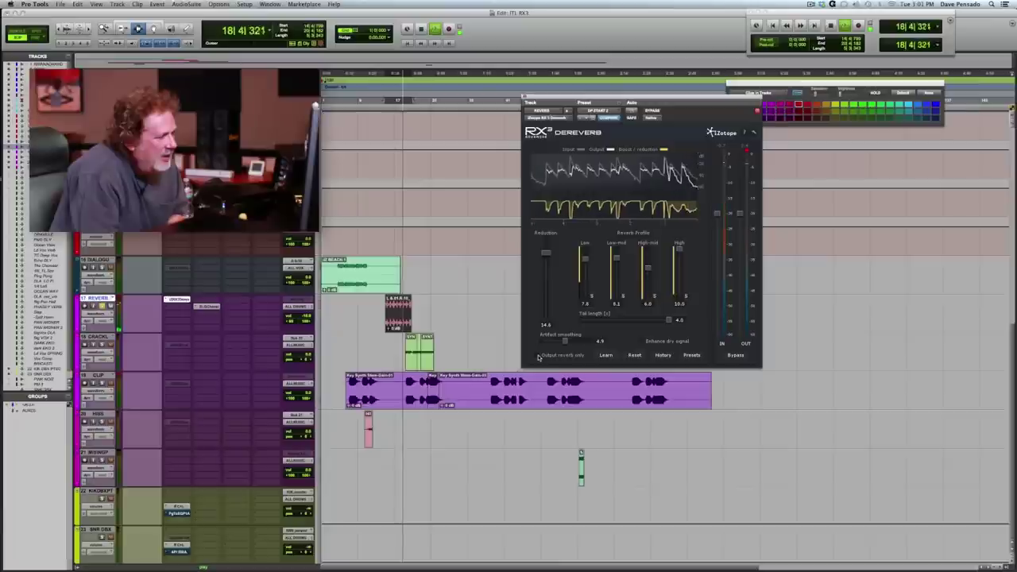
{"action": "left_click", "coordinate": [650, 109]}
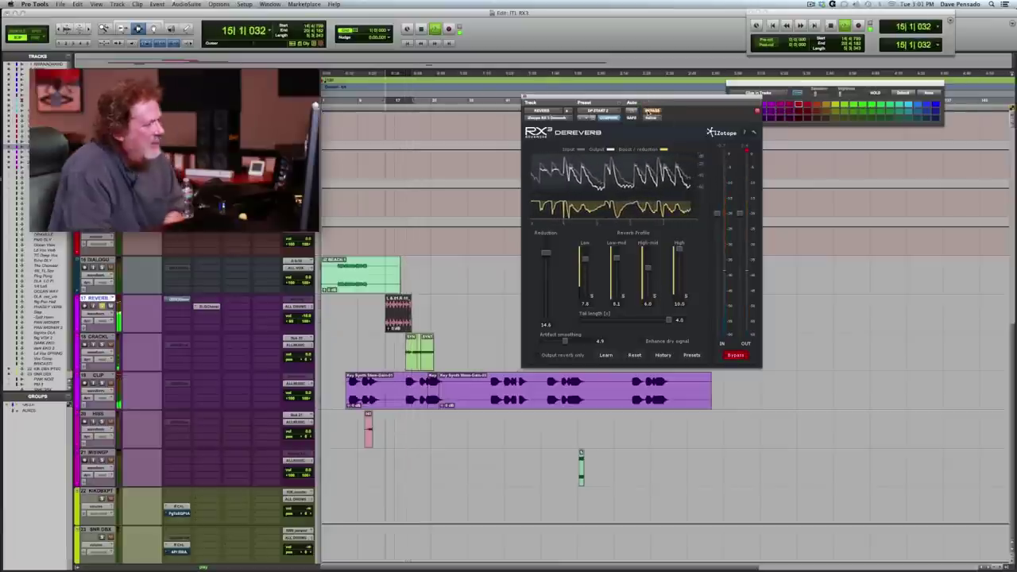
{"action": "key", "text": "space"}
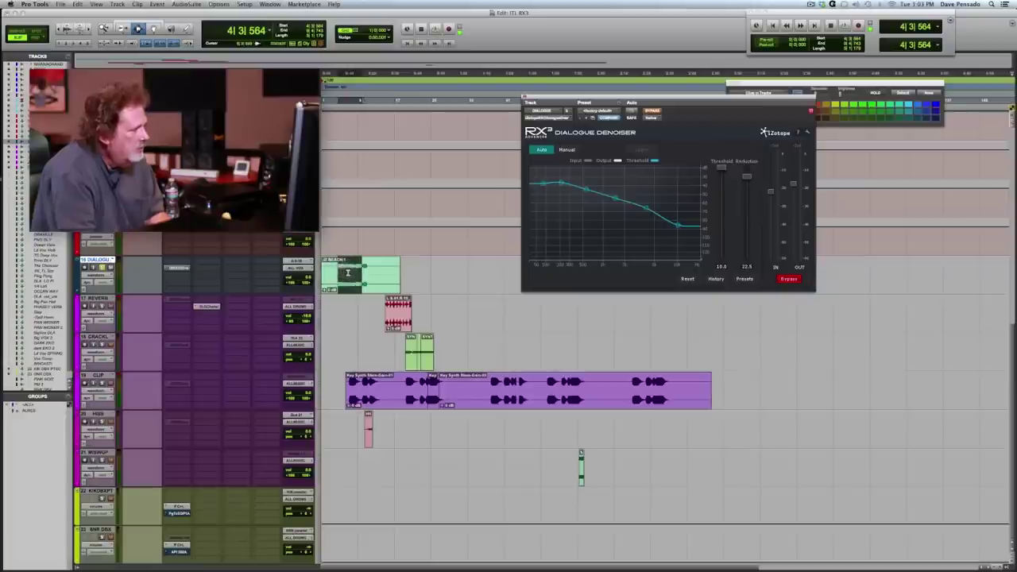
Play the selected dialogue with Dialogue Denoiser bypassed, turn the bypass off and play it again.
{"action": "key", "text": "space"}
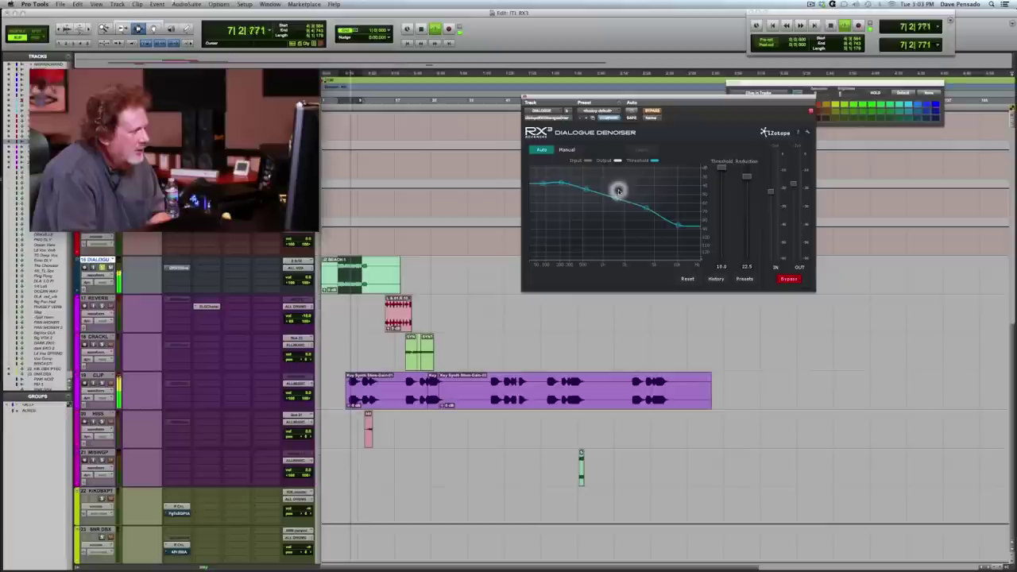
{"action": "key", "text": "space"}
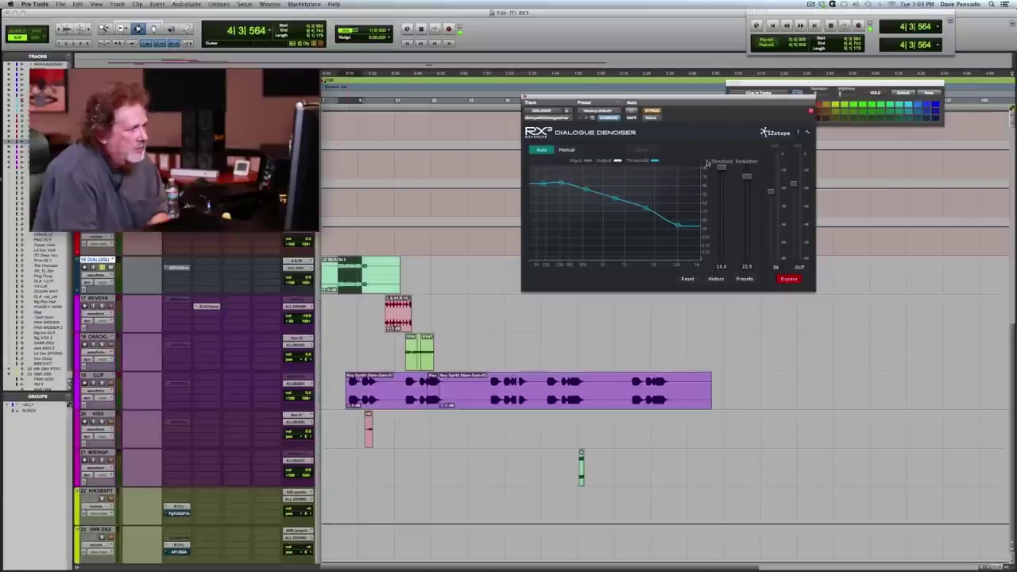
{"action": "left_click", "coordinate": [648, 110]}
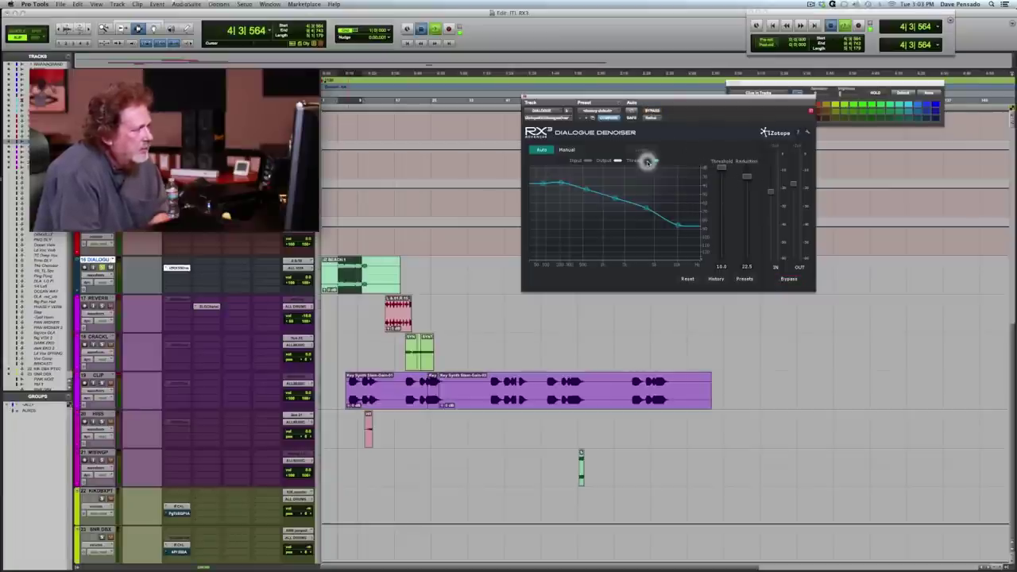
{"action": "key", "text": "space"}
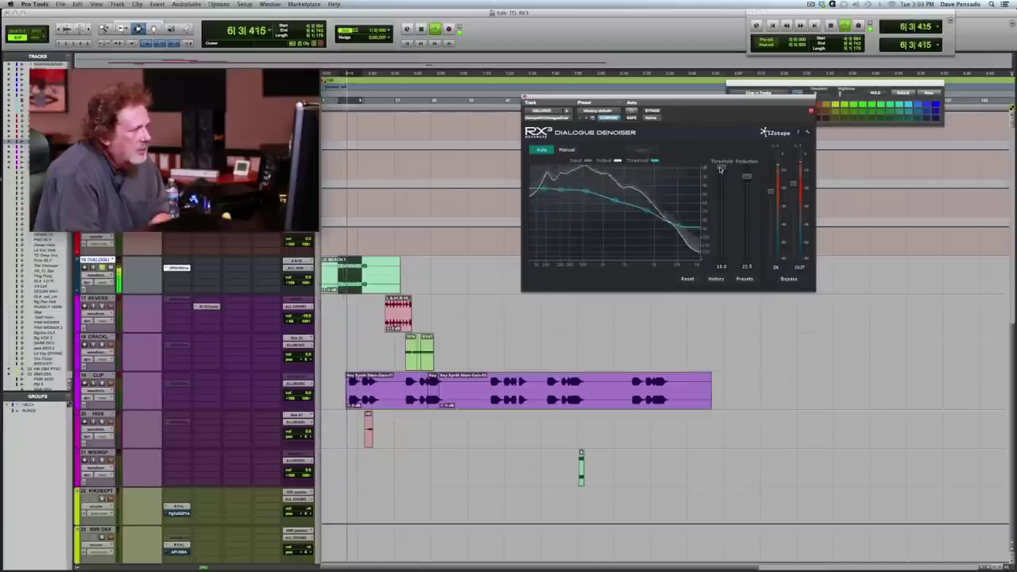
{"action": "key", "text": "space"}
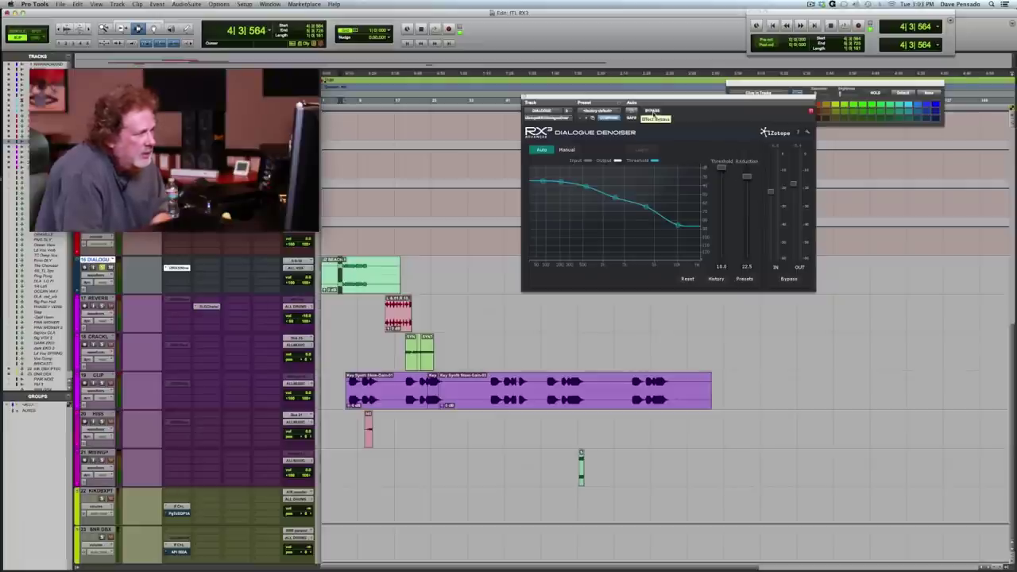
Play the shorter dialogue selection, toggle Dialogue Denoiser's bypass to compare, and sweep Reduction down to 0.0 and back up.
{"action": "key", "text": "space"}
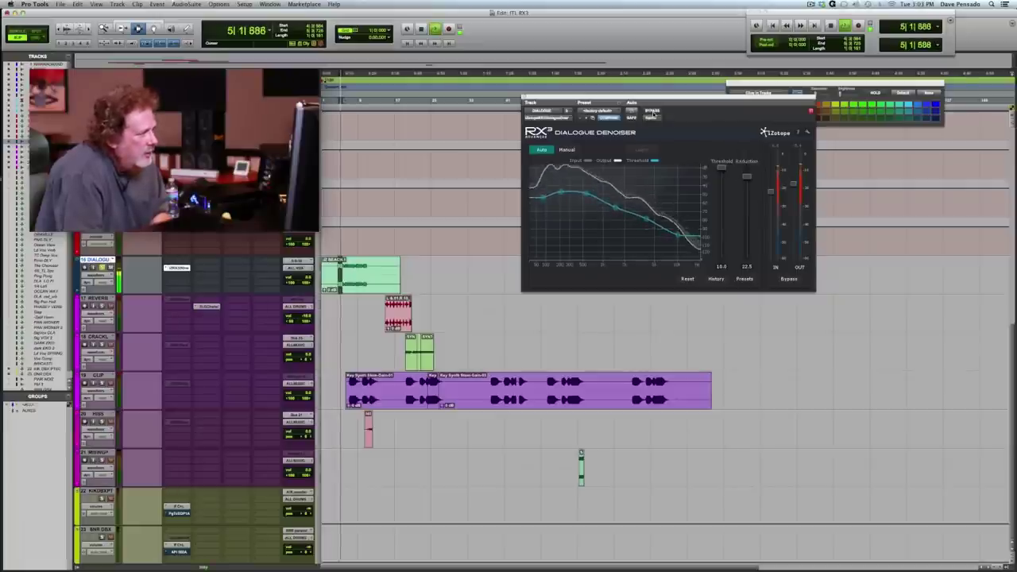
{"action": "left_click", "coordinate": [653, 113]}
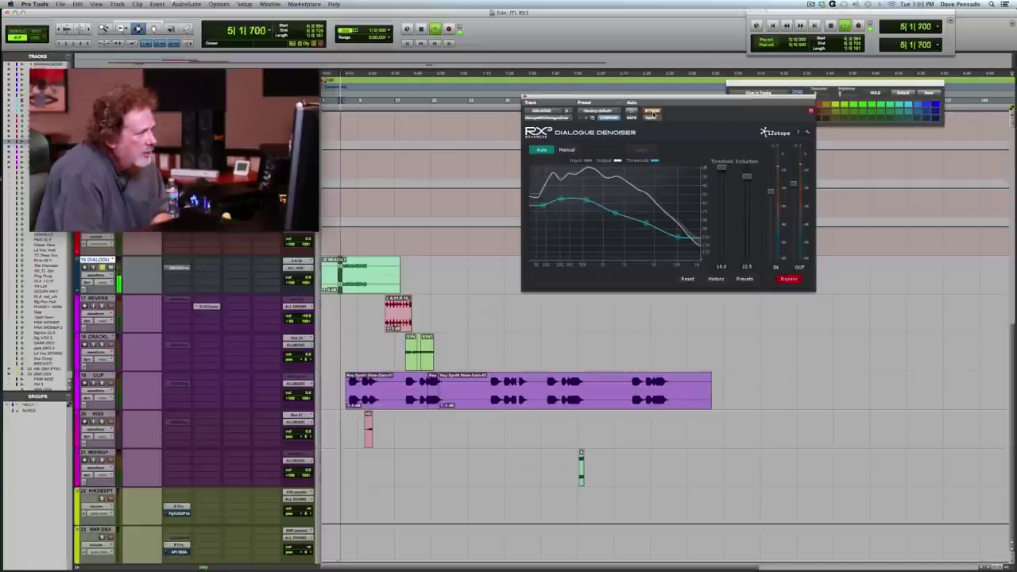
{"action": "left_click", "coordinate": [653, 114]}
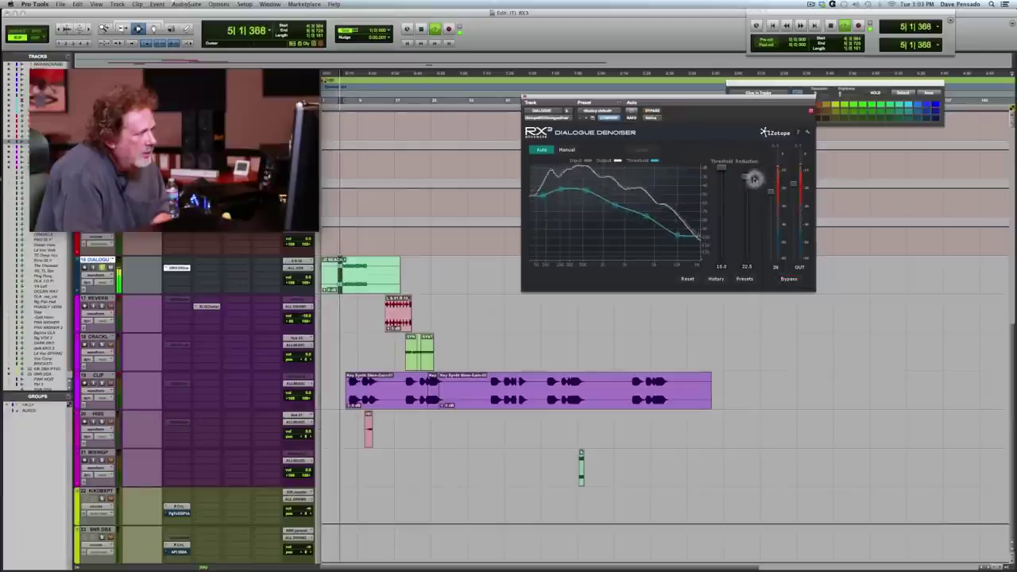
{"action": "left_click_drag", "start_coordinate": [747, 179], "coordinate": [747, 259]}
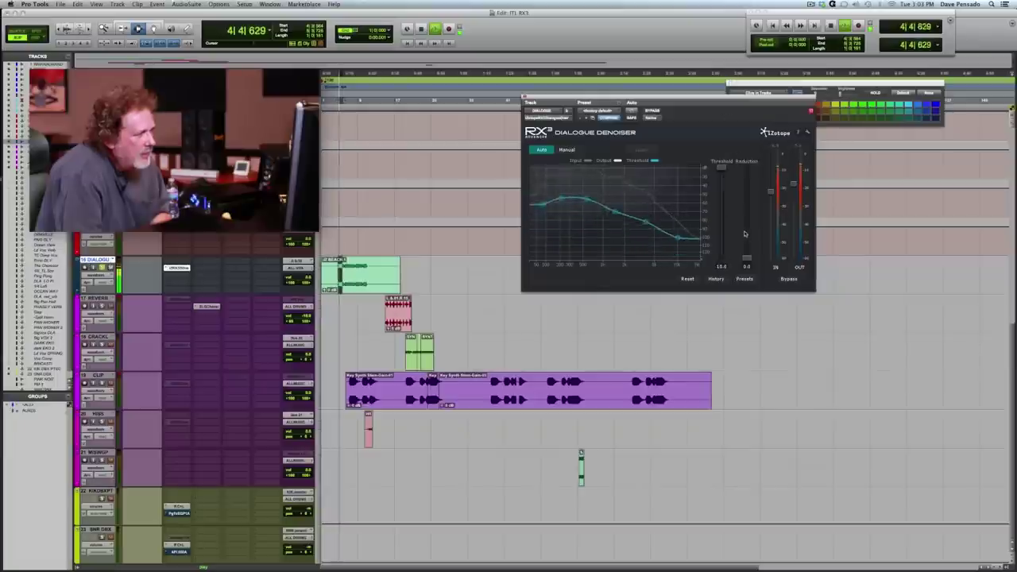
{"action": "left_click_drag", "start_coordinate": [747, 263], "coordinate": [747, 165]}
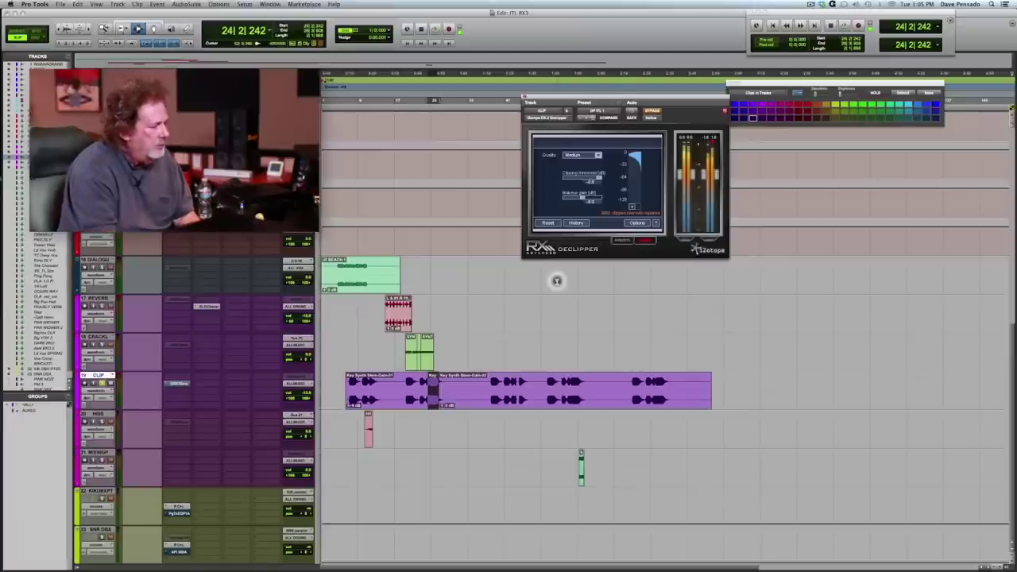
Play the CLIP track's selection with Declipper bypassed, turn the bypass off and play it again.
{"action": "key", "text": "space"}
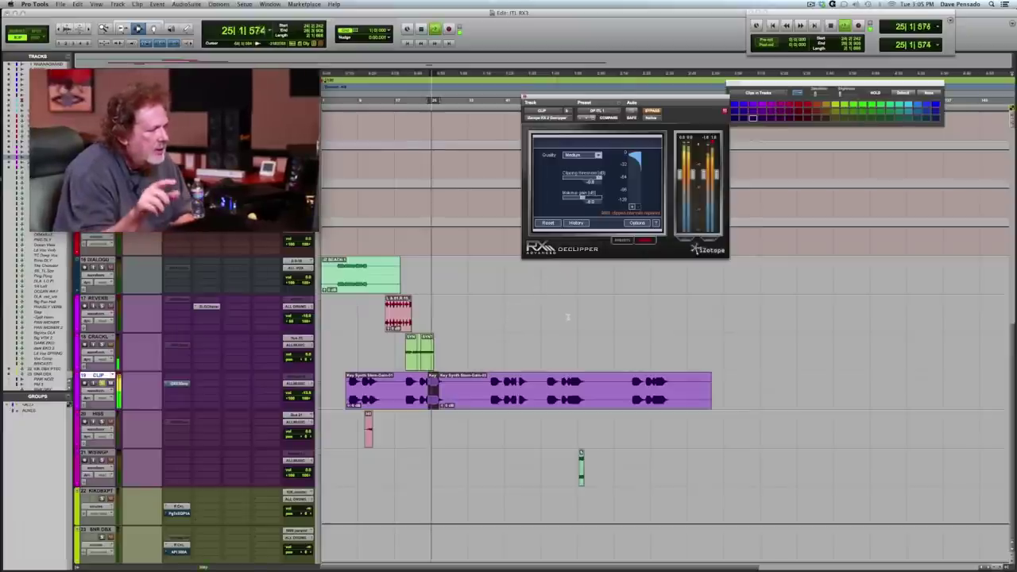
{"action": "key", "text": "space"}
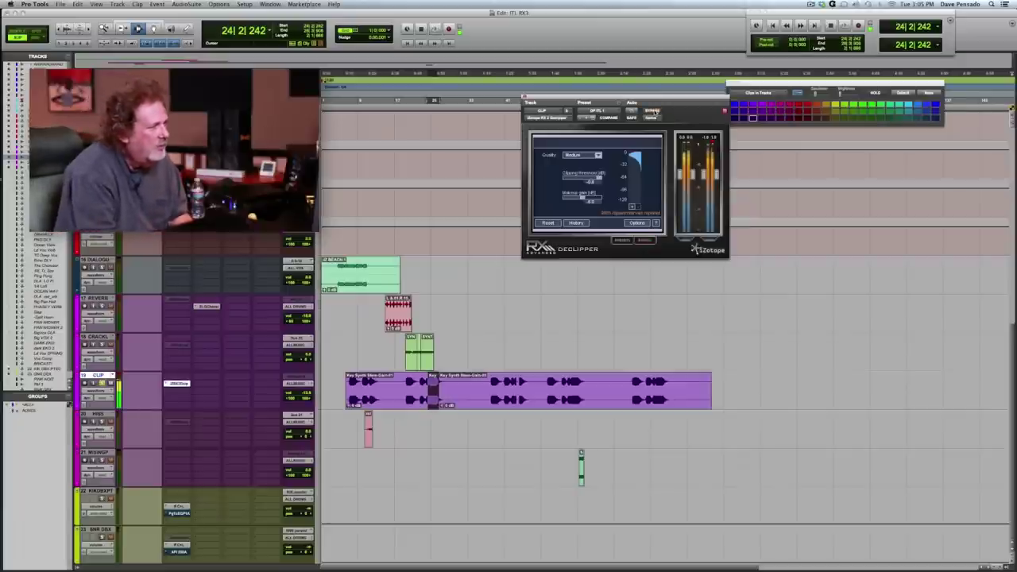
{"action": "key", "text": "space"}
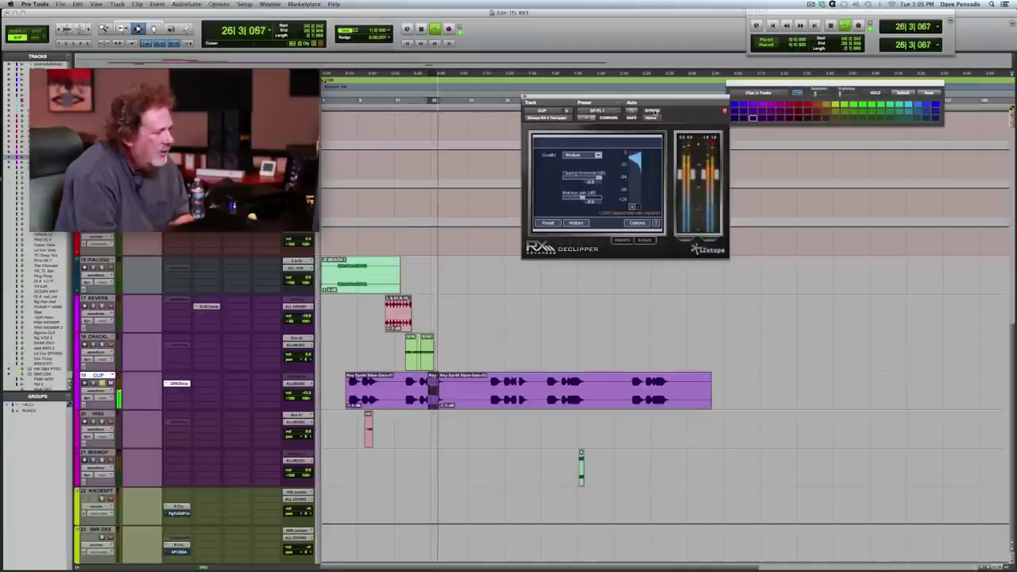
{"action": "key", "text": "space"}
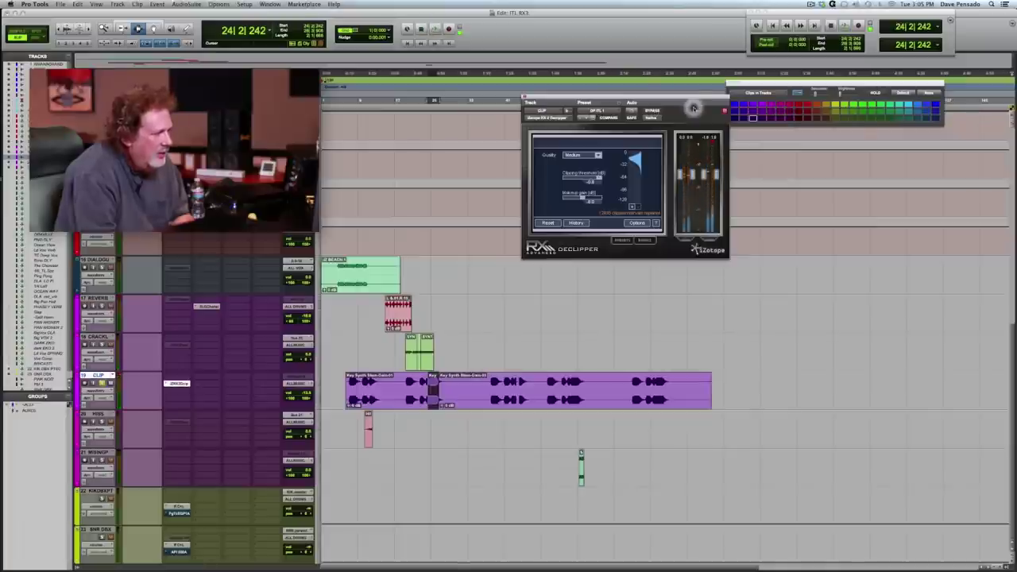